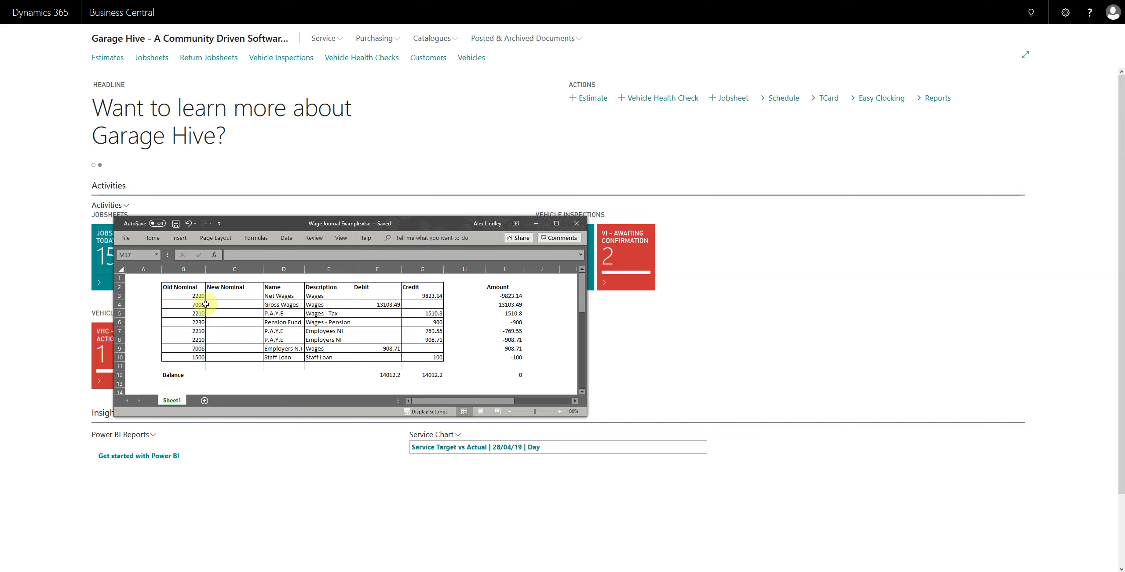
Review the wage journal spreadsheet's old nominal codes, debit and credit lines, balance totals and signed amounts
{"action": "left_click_drag", "start_coordinate": [187, 296], "coordinate": [184, 359]}
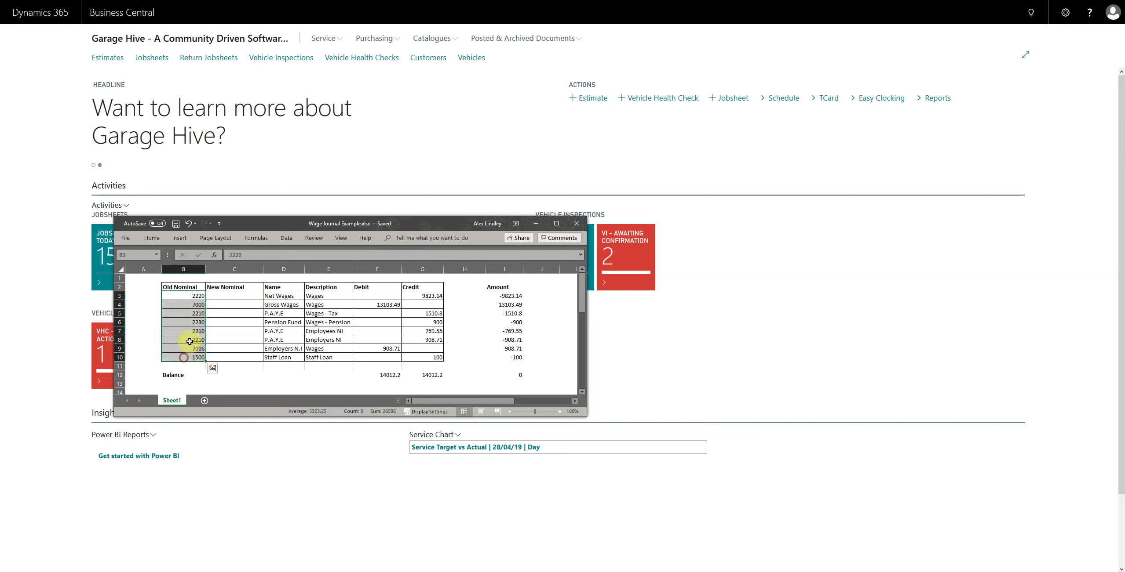
{"action": "left_click_drag", "start_coordinate": [281, 297], "coordinate": [422, 375]}
{"action": "left_click", "coordinate": [383, 374]}
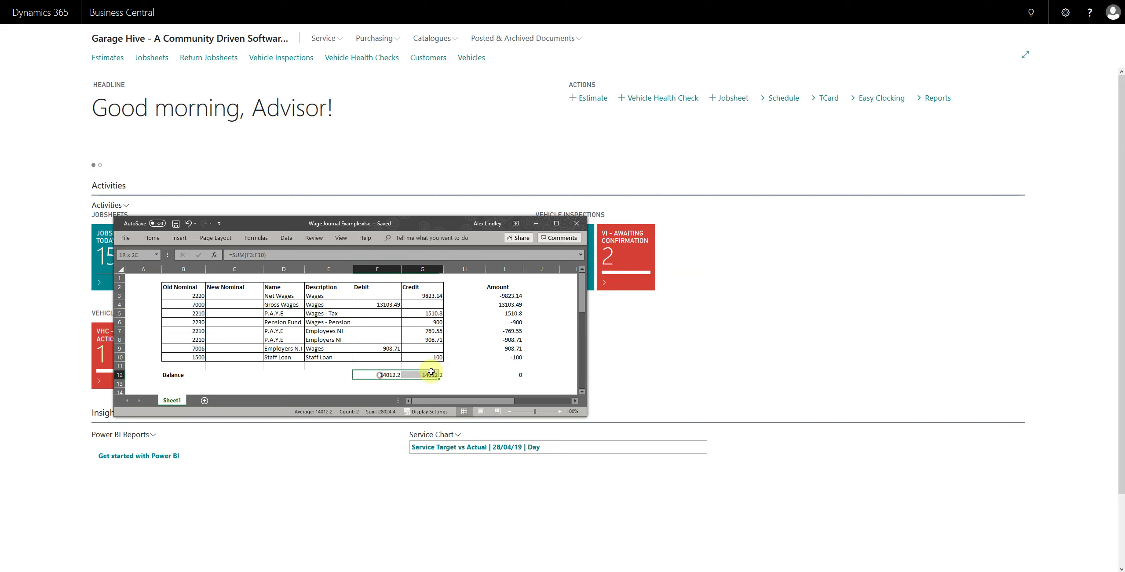
{"action": "left_click_drag", "start_coordinate": [431, 371], "coordinate": [416, 379]}
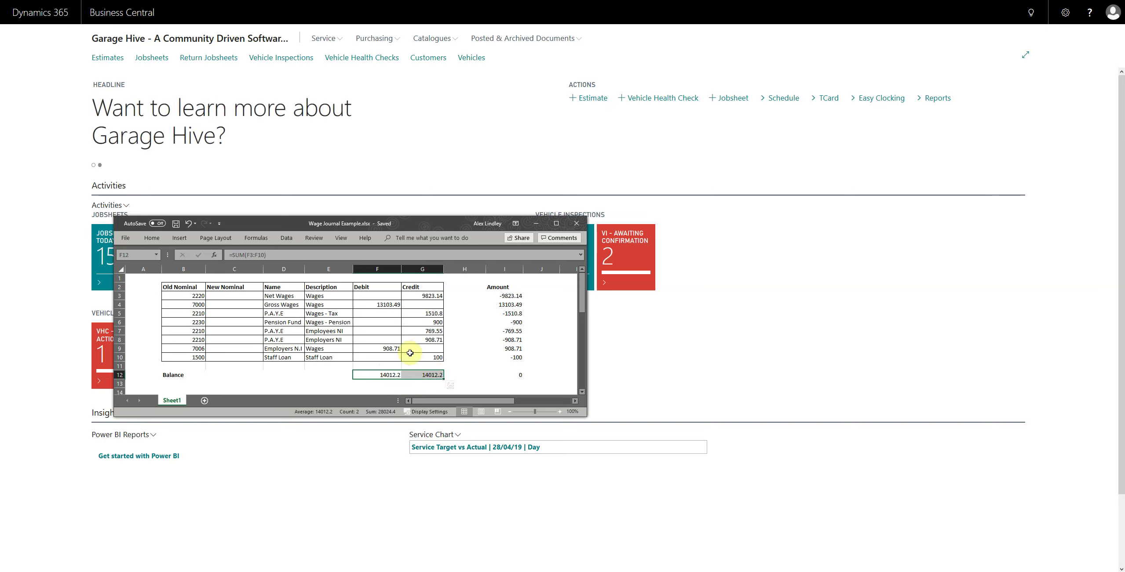
{"action": "left_click", "coordinate": [320, 382]}
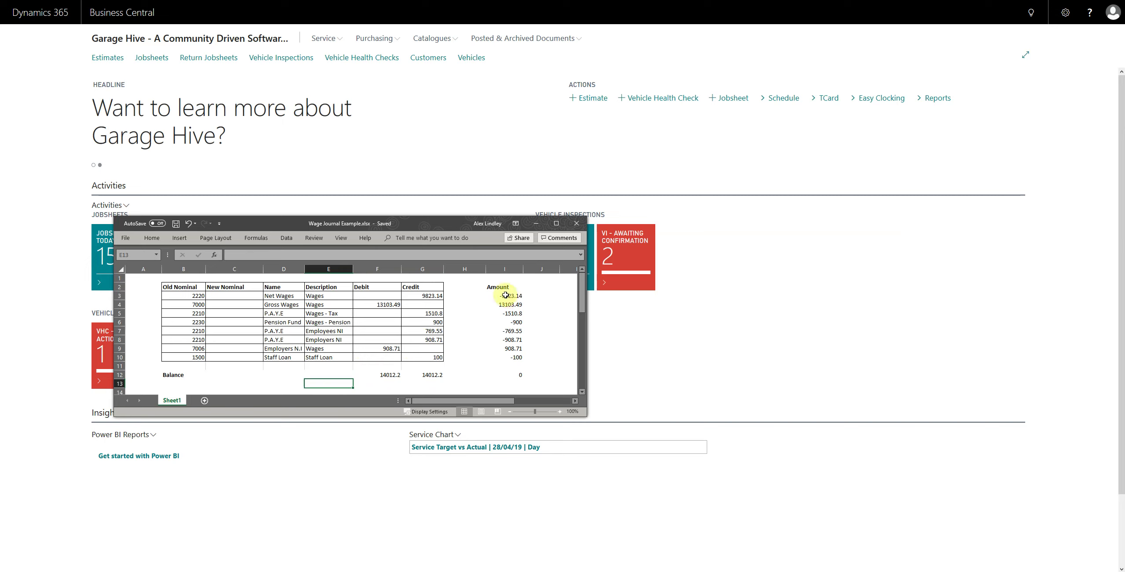
{"action": "left_click_drag", "start_coordinate": [500, 296], "coordinate": [507, 358]}
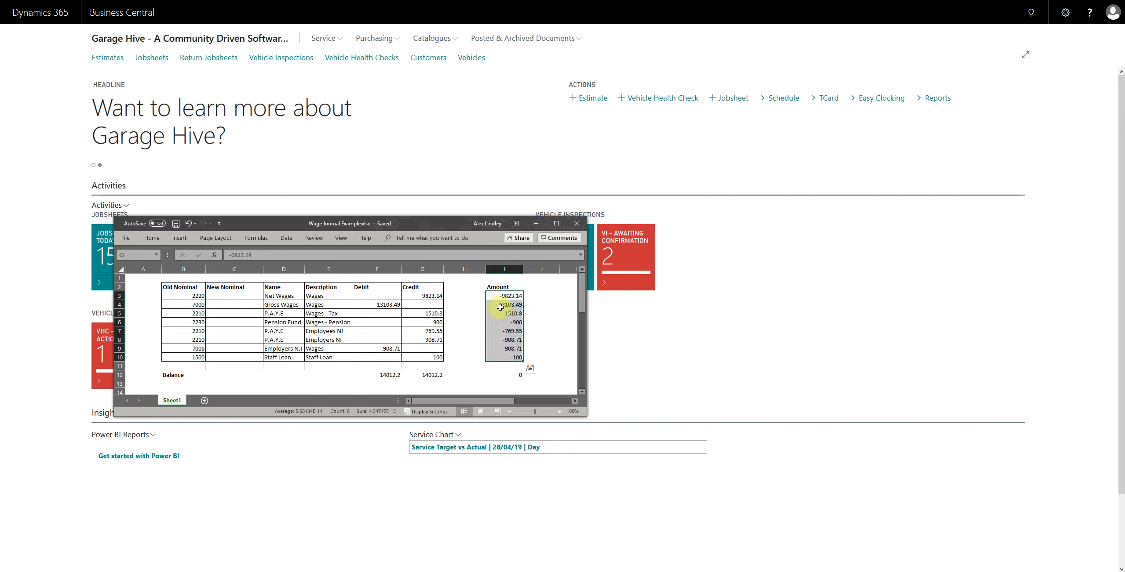
{"action": "key", "text": "Down"}
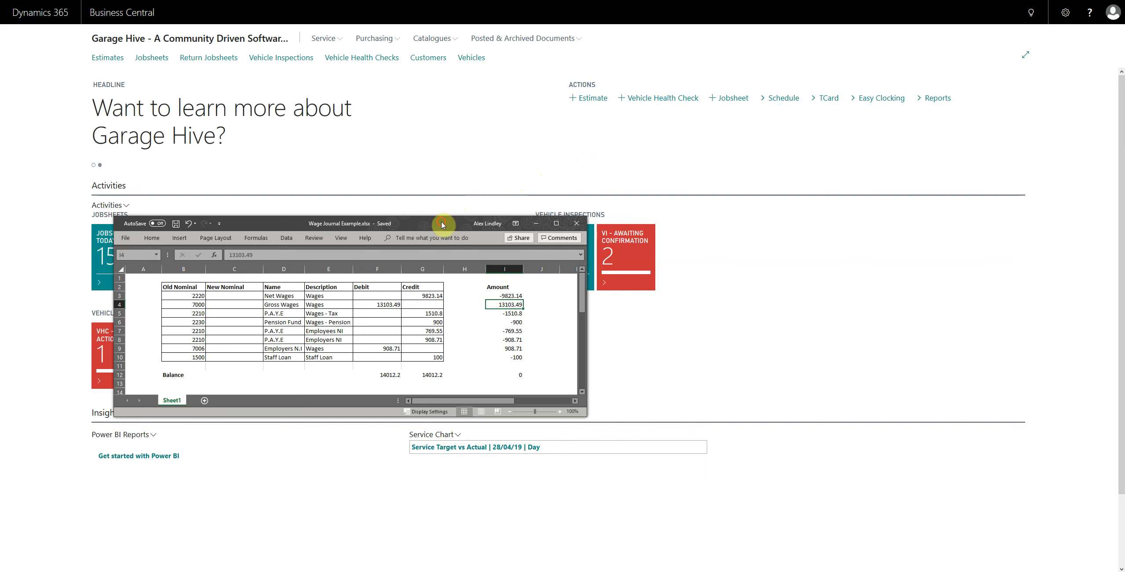
Switch to Business Central, search for "Gen Jou" and open the General Journals page
{"action": "left_click_drag", "start_coordinate": [442, 225], "coordinate": [408, 285]}
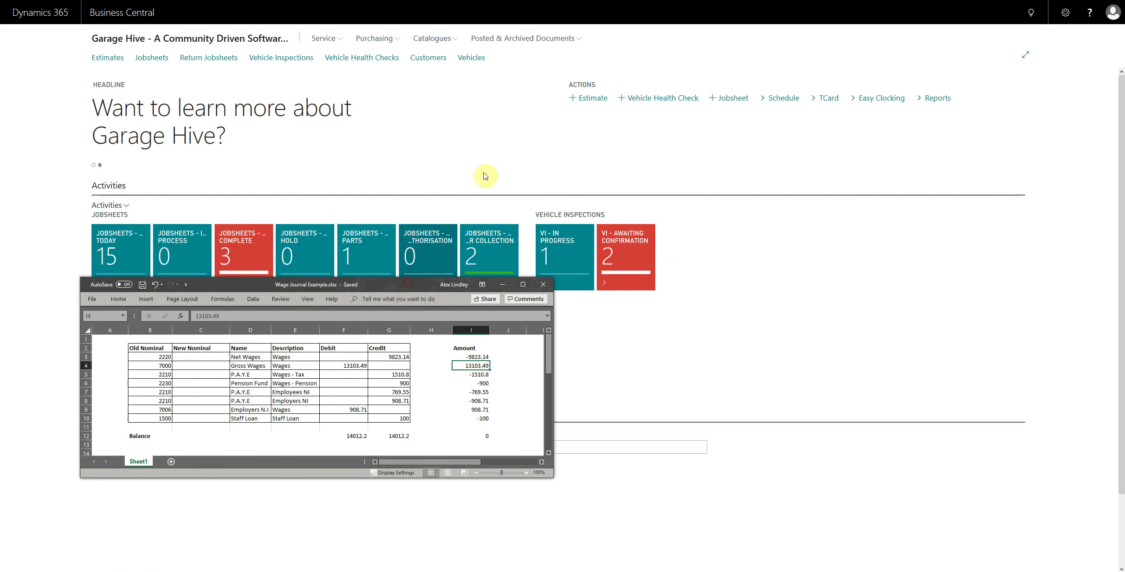
{"action": "left_click", "coordinate": [536, 148]}
{"action": "left_click", "coordinate": [1031, 12]}
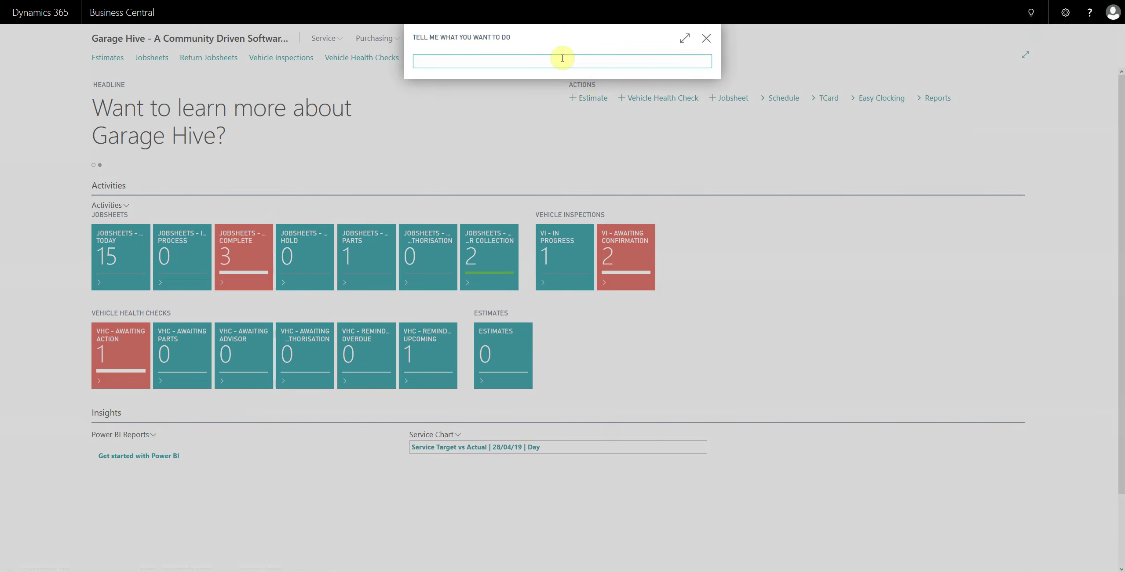
{"action": "type", "text": "General "}
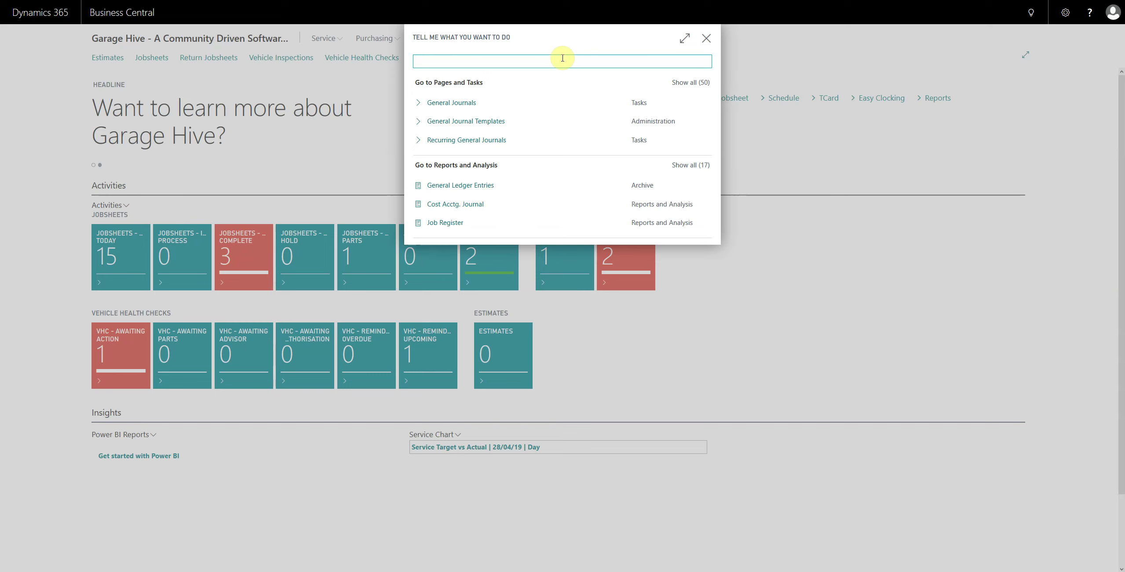
{"action": "type", "text": "Gen Jou"}
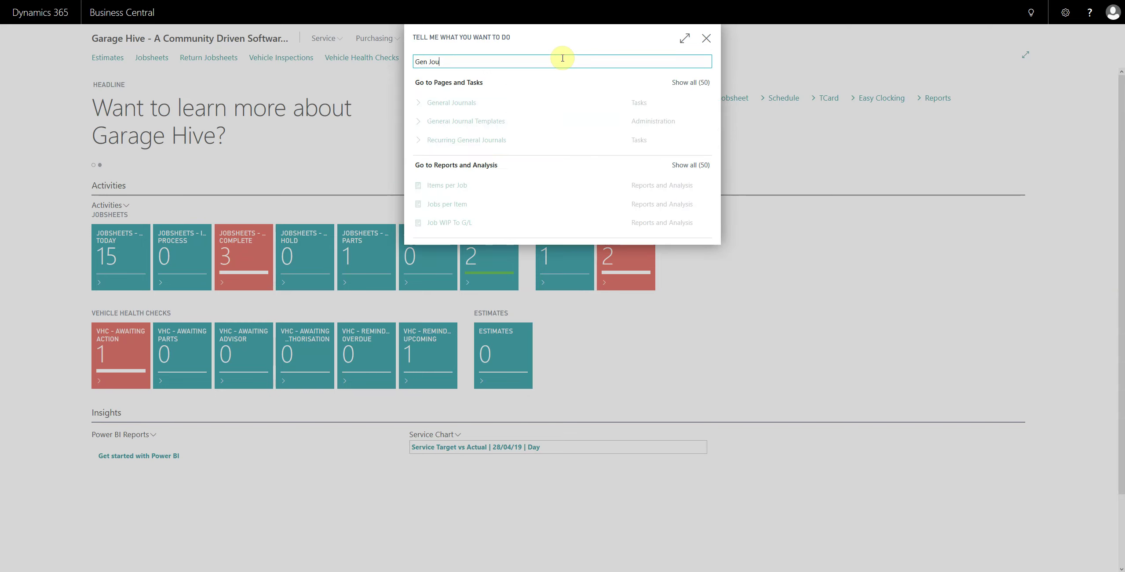
{"action": "left_click", "coordinate": [447, 60]}
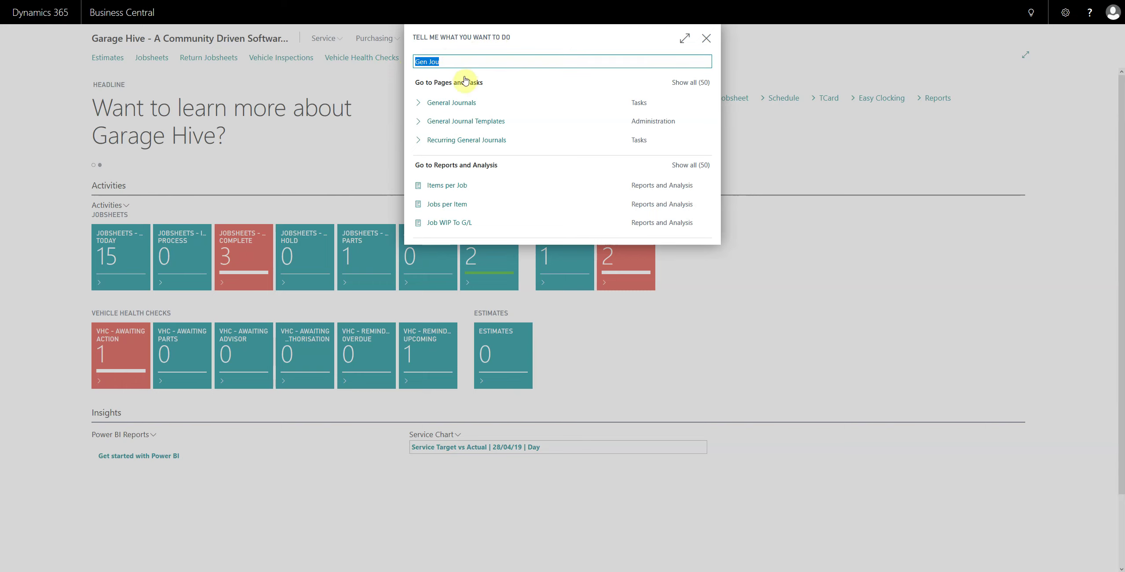
{"action": "left_click", "coordinate": [448, 102]}
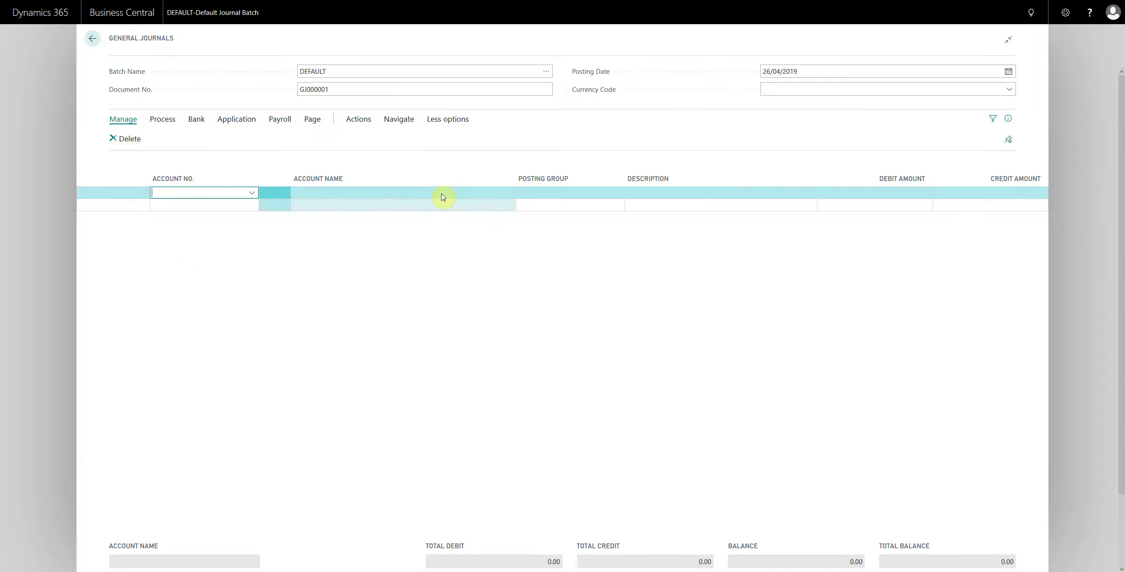
Examine the first journal line's debit and credit amount fields and the journal's document number and posting date
{"action": "left_click", "coordinate": [884, 198]}
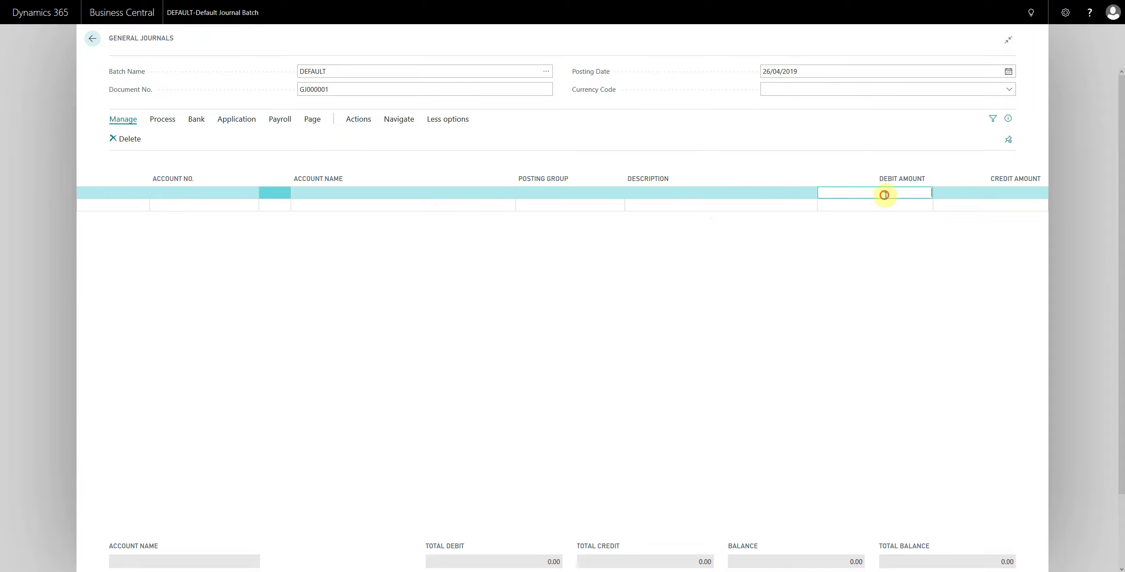
{"action": "left_click", "coordinate": [980, 194]}
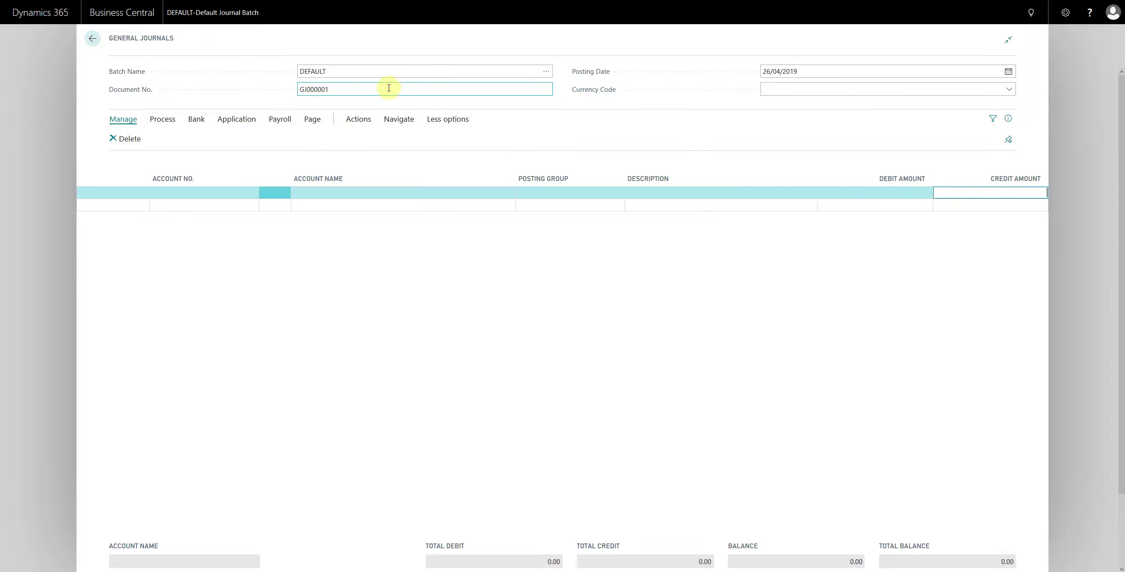
{"action": "left_click_drag", "start_coordinate": [352, 90], "coordinate": [285, 90]}
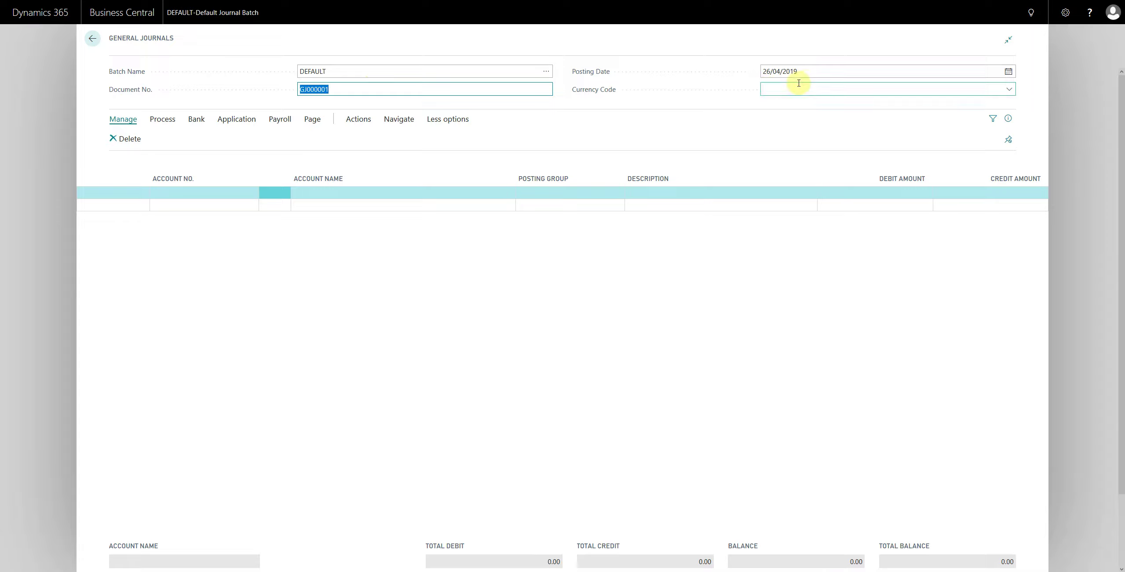
{"action": "left_click_drag", "start_coordinate": [817, 72], "coordinate": [728, 69]}
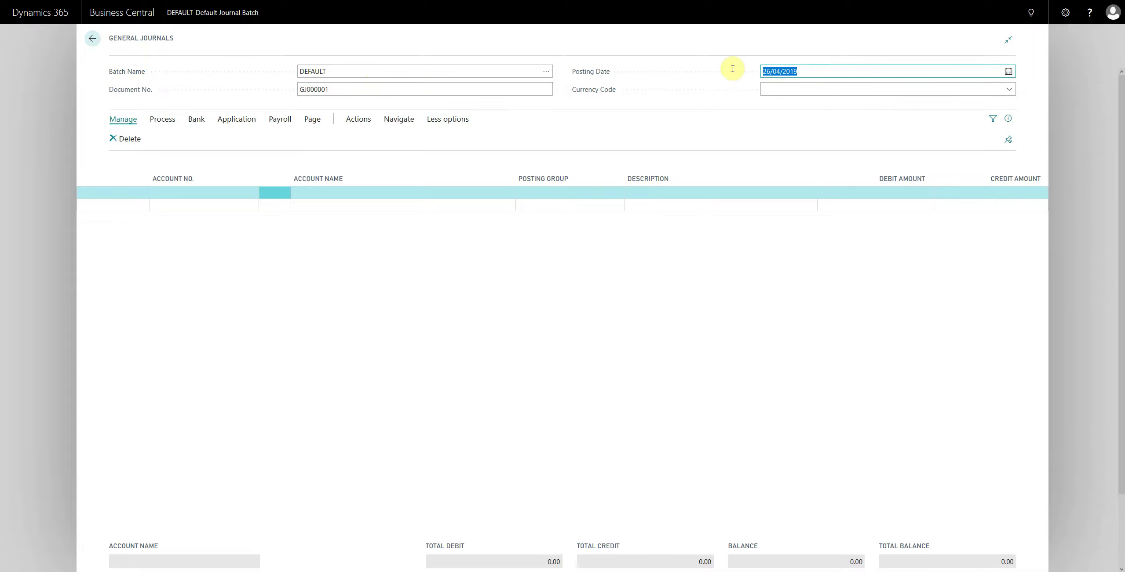
{"action": "left_click", "coordinate": [735, 137]}
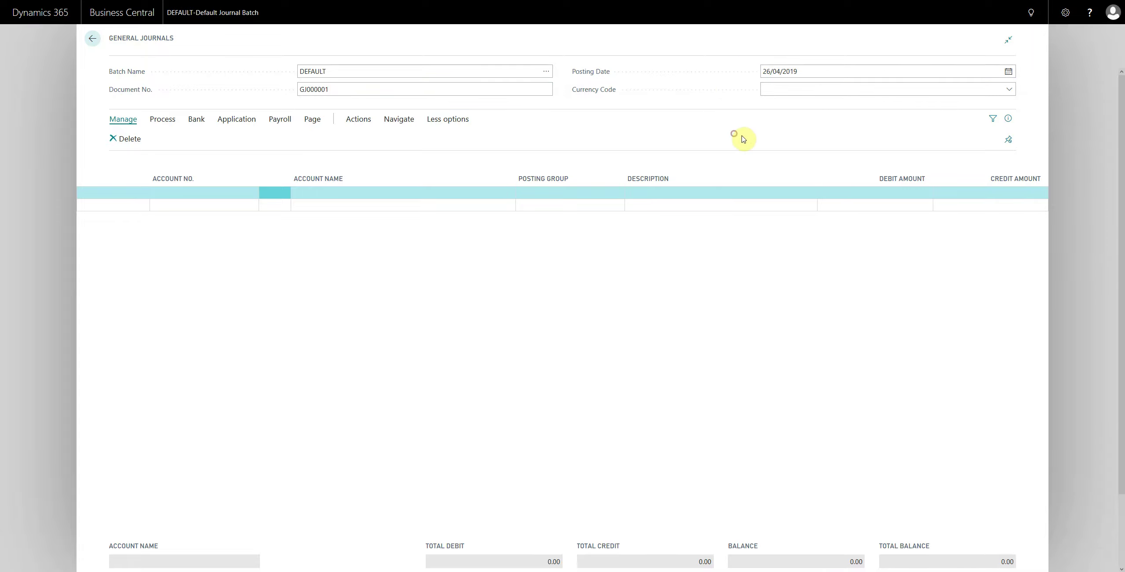
Add the VAT Amount column to the general journal lines
{"action": "left_click", "coordinate": [417, 178]}
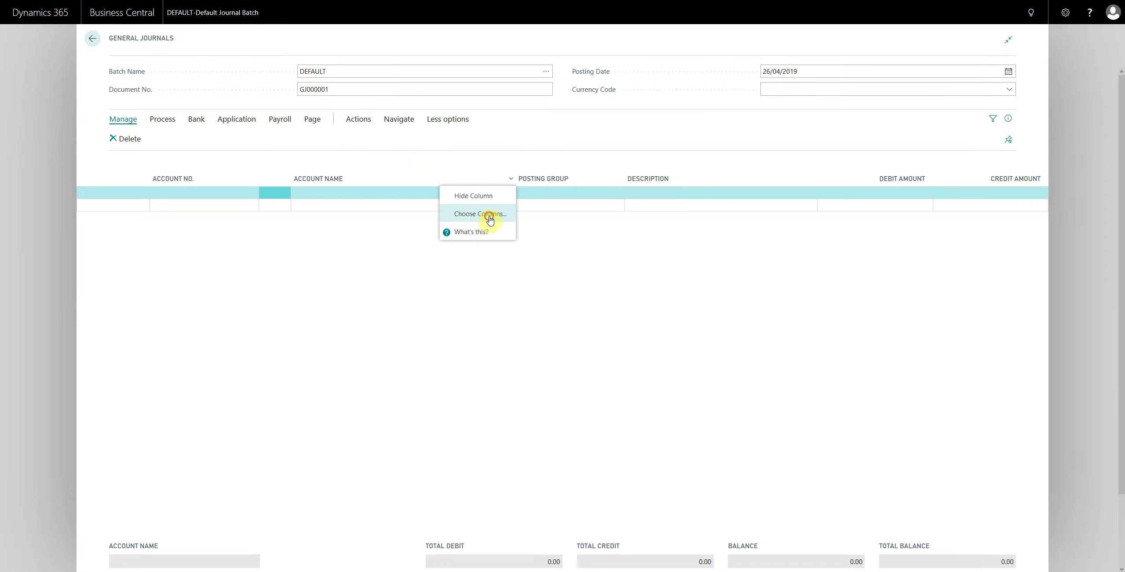
{"action": "left_click", "coordinate": [490, 220]}
{"action": "scroll", "coordinate": [491, 312], "scroll_direction": "down", "scroll_amount": 3}
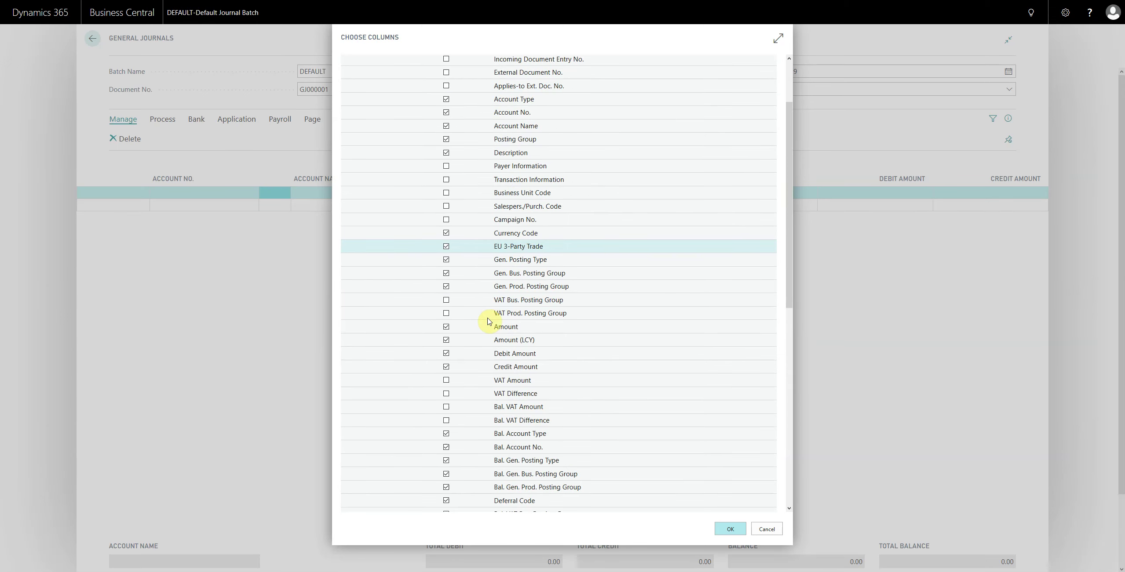
{"action": "left_click", "coordinate": [463, 359]}
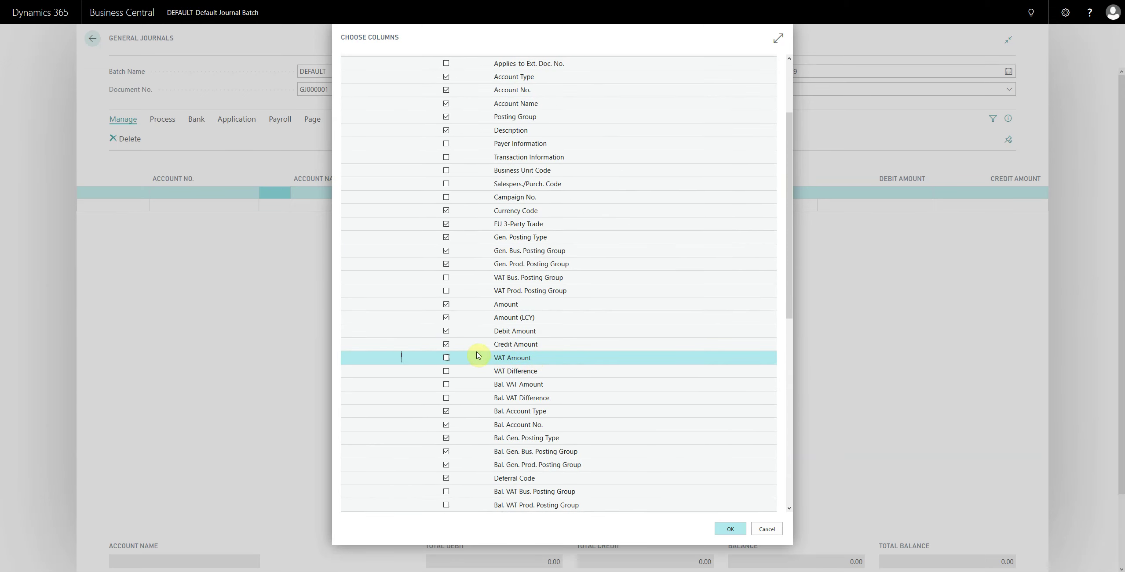
{"action": "left_click", "coordinate": [446, 358]}
{"action": "left_click", "coordinate": [729, 528]}
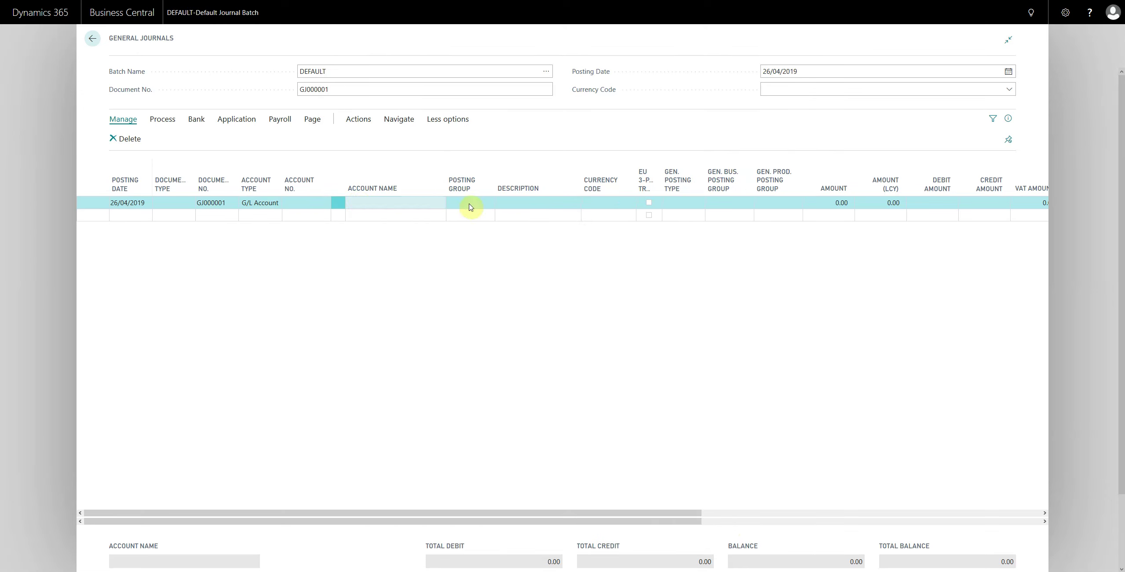
Show more columns in the general journal, return to the fewer-columns layout and check the first line's VAT Amount field
{"action": "left_click_drag", "start_coordinate": [489, 524], "coordinate": [456, 521]}
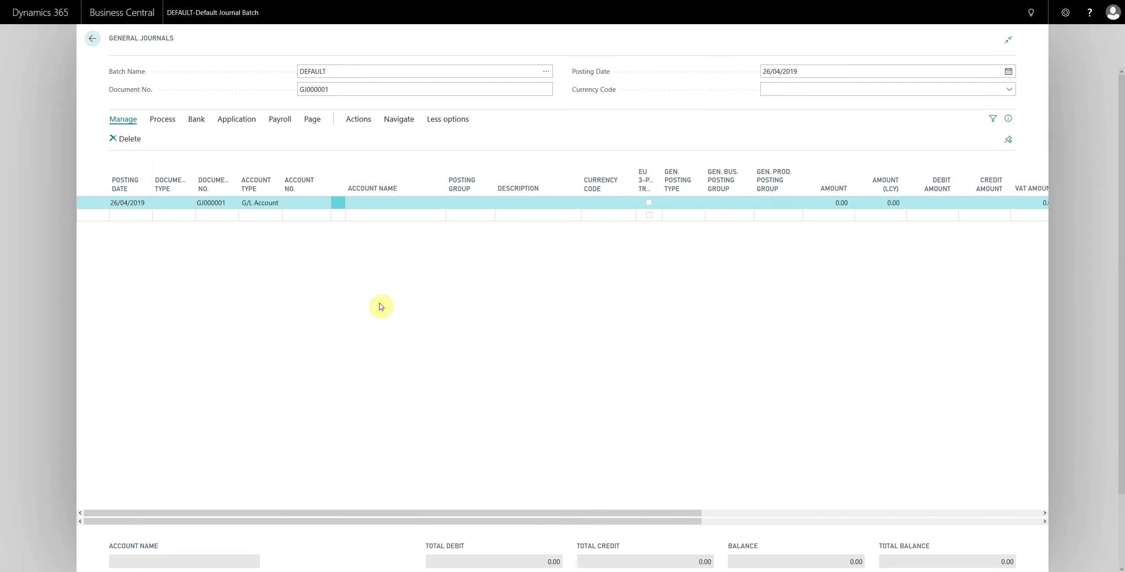
{"action": "left_click", "coordinate": [312, 122]}
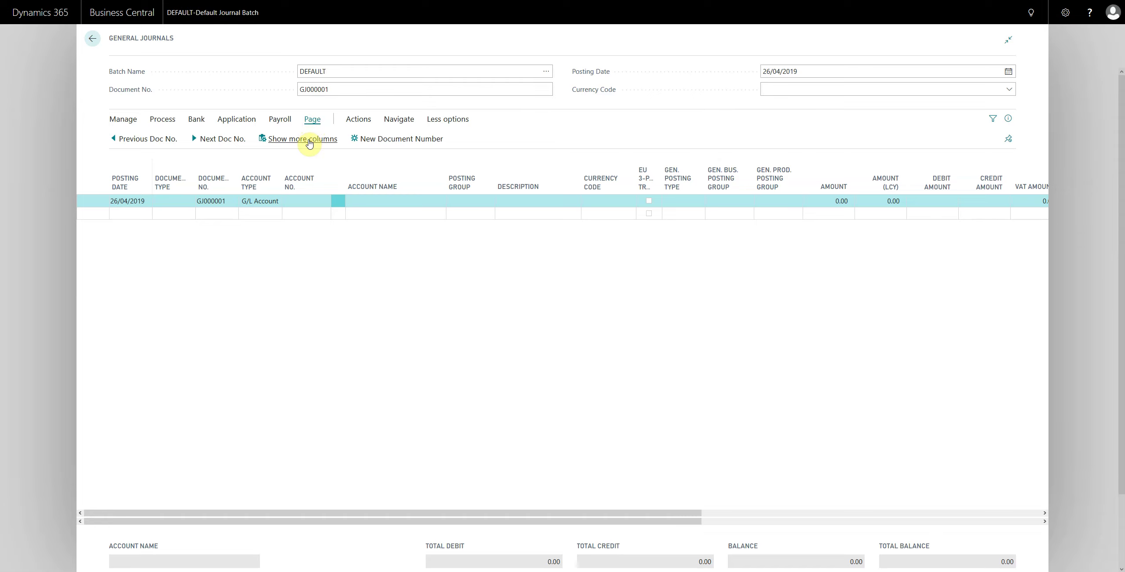
{"action": "left_click", "coordinate": [308, 139]}
{"action": "left_click", "coordinate": [313, 101]}
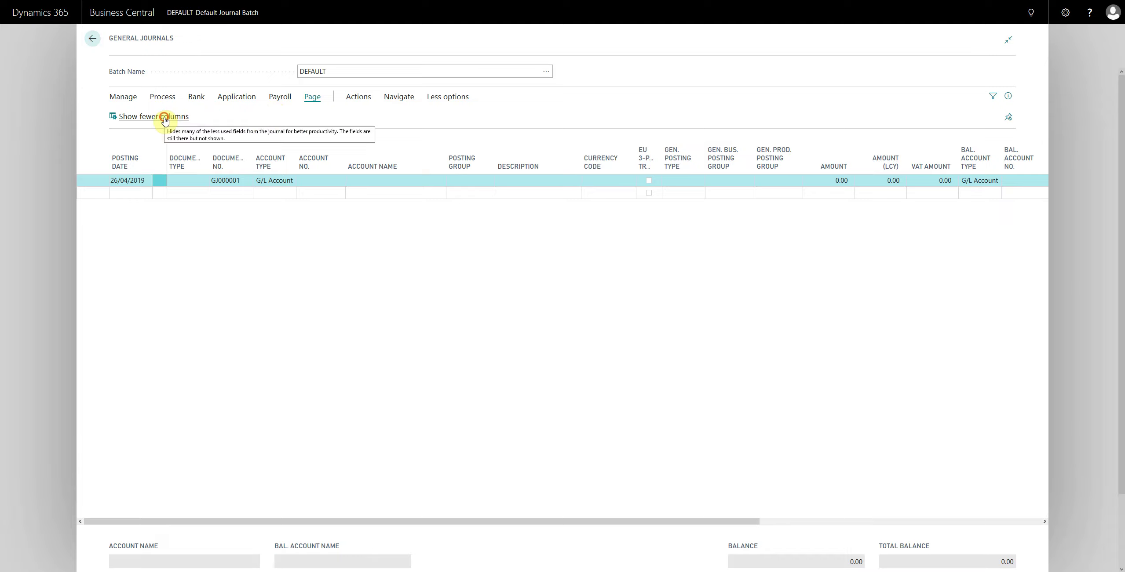
{"action": "left_click", "coordinate": [165, 117]}
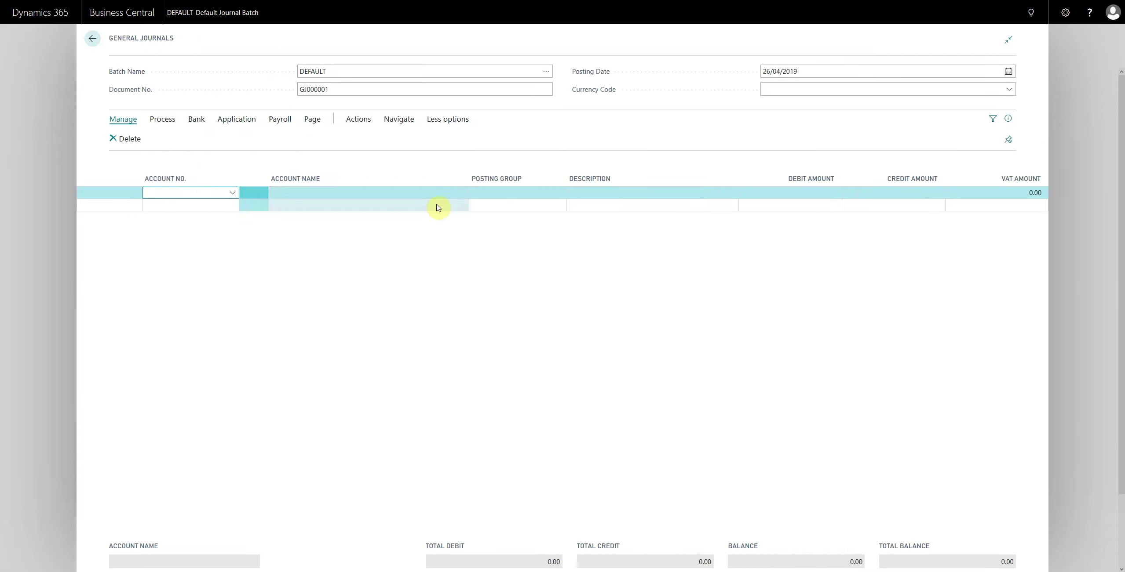
{"action": "left_click", "coordinate": [987, 192]}
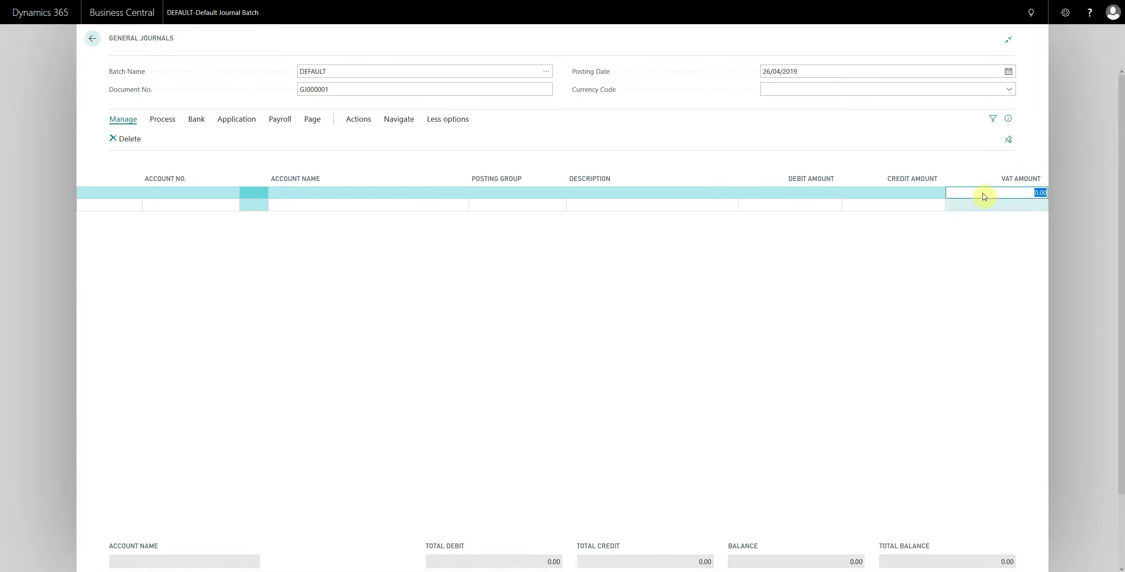
{"action": "left_click", "coordinate": [1021, 194]}
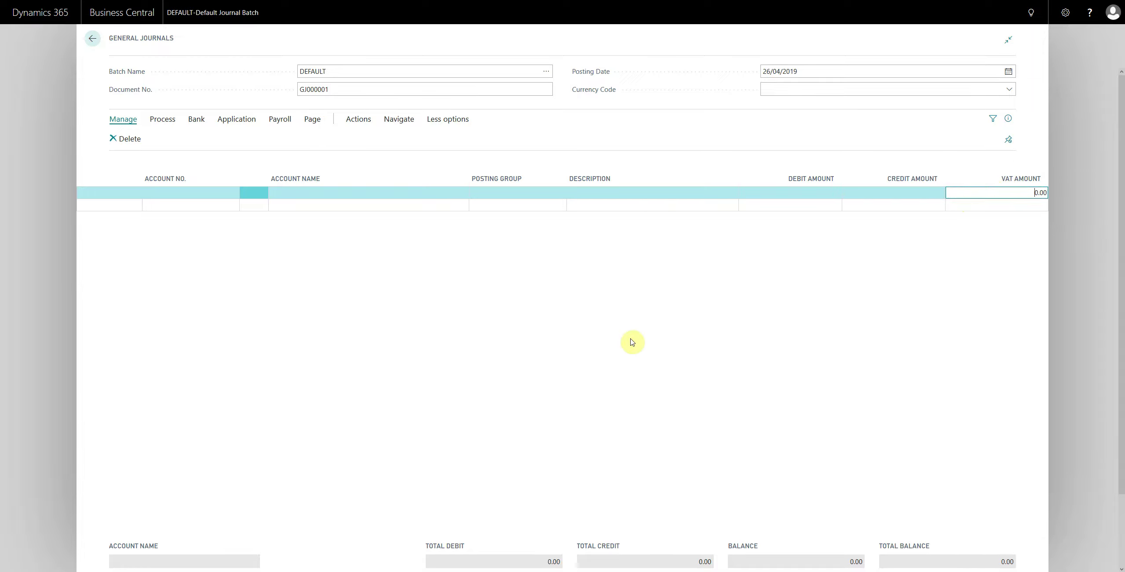
Switch to the wage journal workbook in Excel and compare the Old Nominal codes with the New Nominal column
{"action": "key", "text": "alt+Tab"}
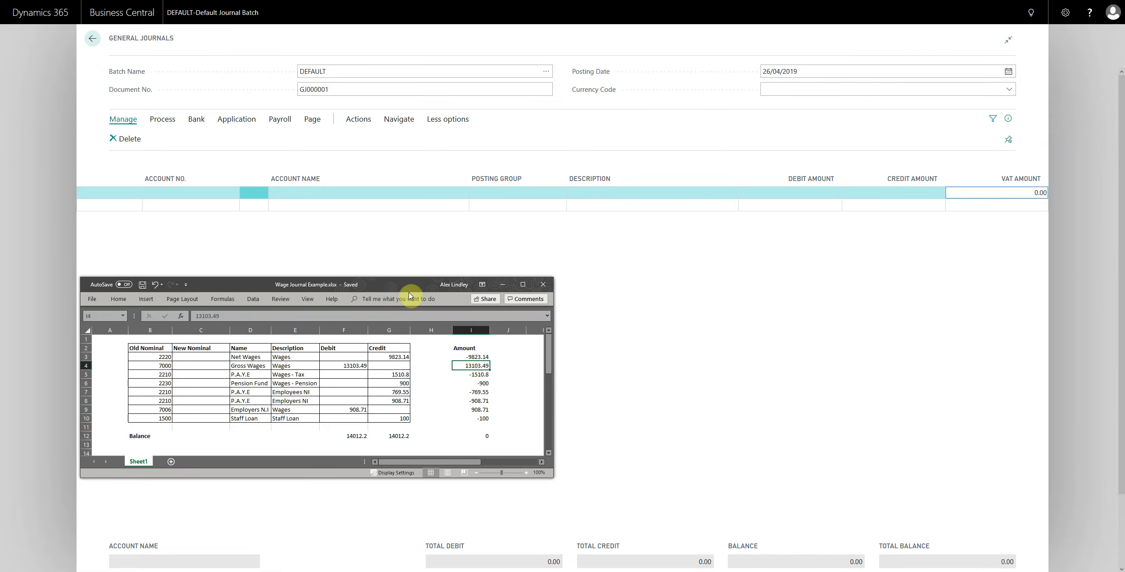
{"action": "left_click_drag", "start_coordinate": [412, 283], "coordinate": [578, 239]}
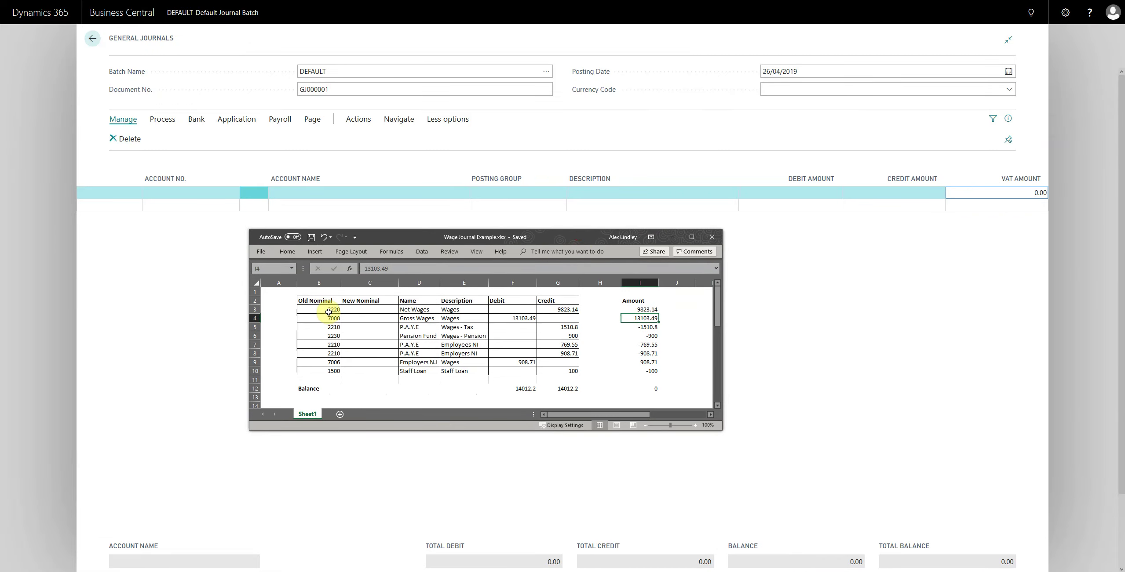
{"action": "left_click_drag", "start_coordinate": [329, 314], "coordinate": [329, 362]}
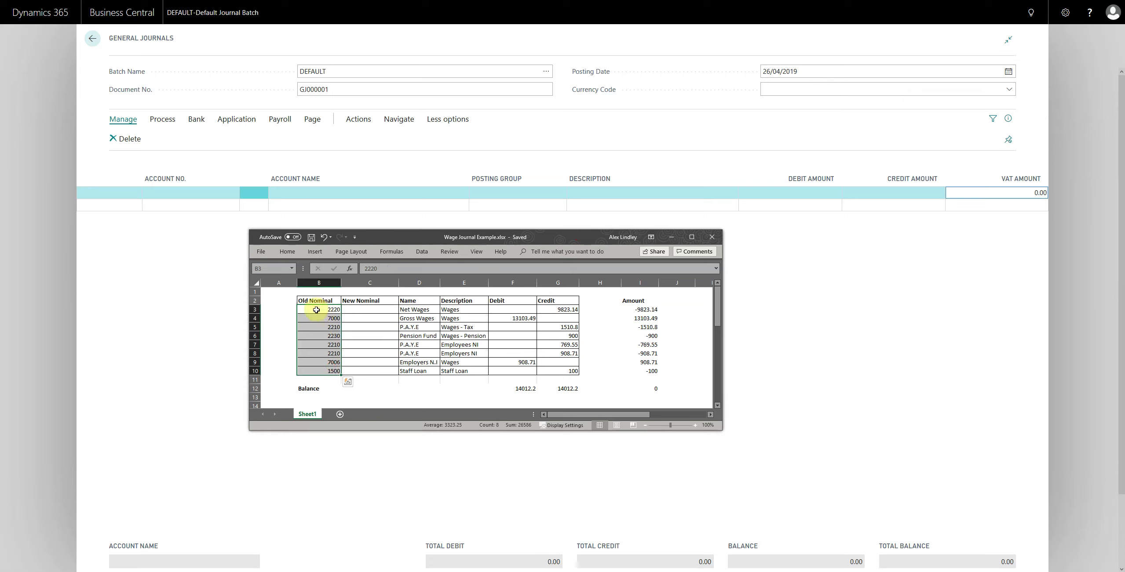
{"action": "left_click_drag", "start_coordinate": [357, 311], "coordinate": [362, 374]}
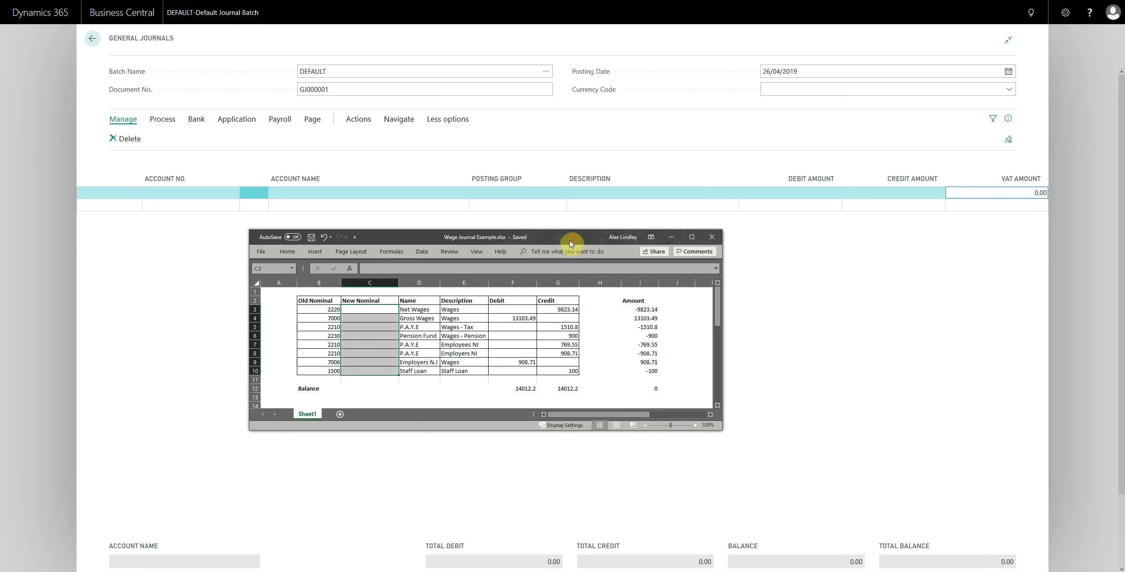
Move the workbook clear of the journal lines, open the Chart of Accounts page and browse its accounts through the liabilities
{"action": "left_click_drag", "start_coordinate": [565, 240], "coordinate": [541, 252]}
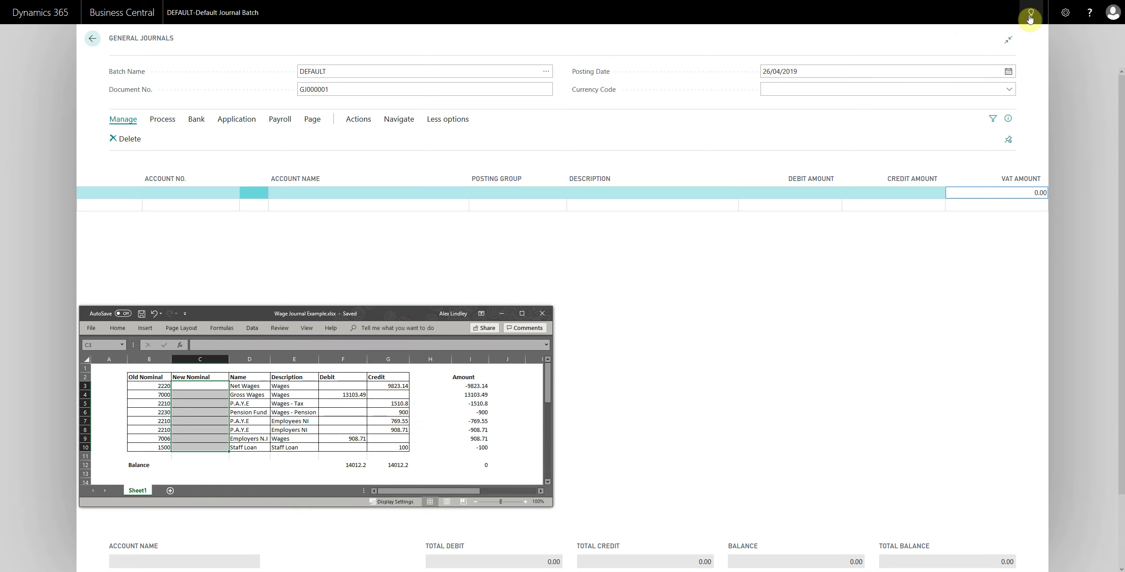
{"action": "left_click", "coordinate": [1030, 18]}
{"action": "left_click", "coordinate": [1030, 18]}
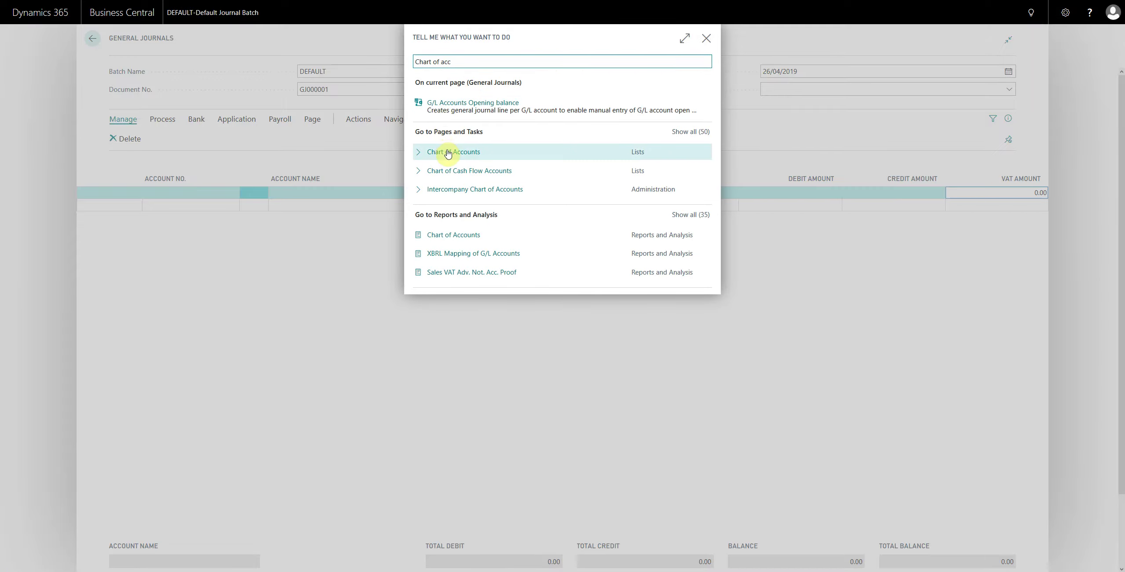
{"action": "left_click", "coordinate": [448, 152]}
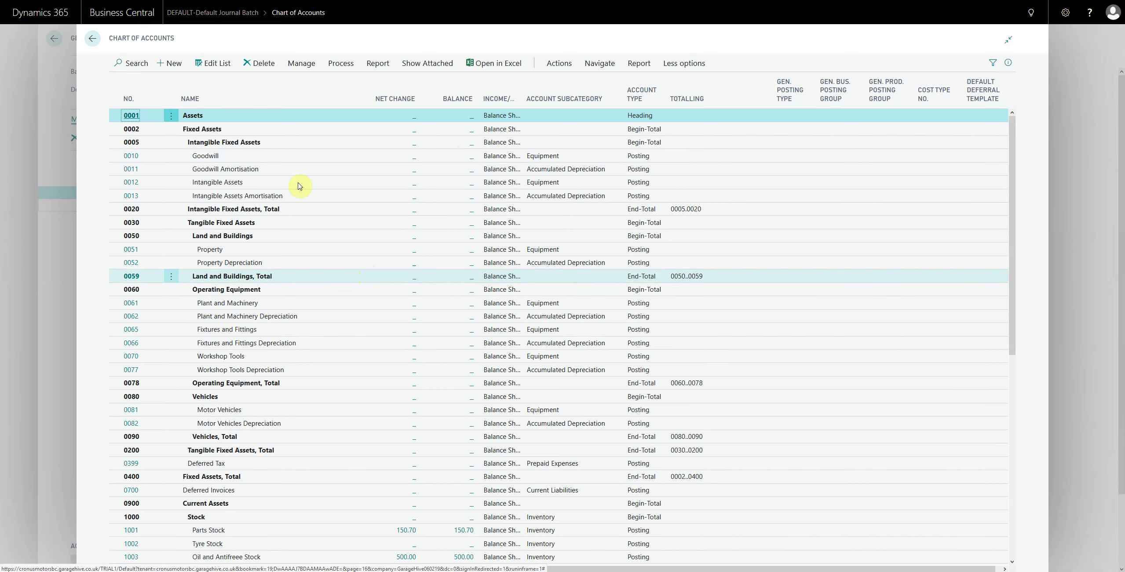
{"action": "scroll", "coordinate": [394, 359], "scroll_direction": "down", "scroll_amount": 3}
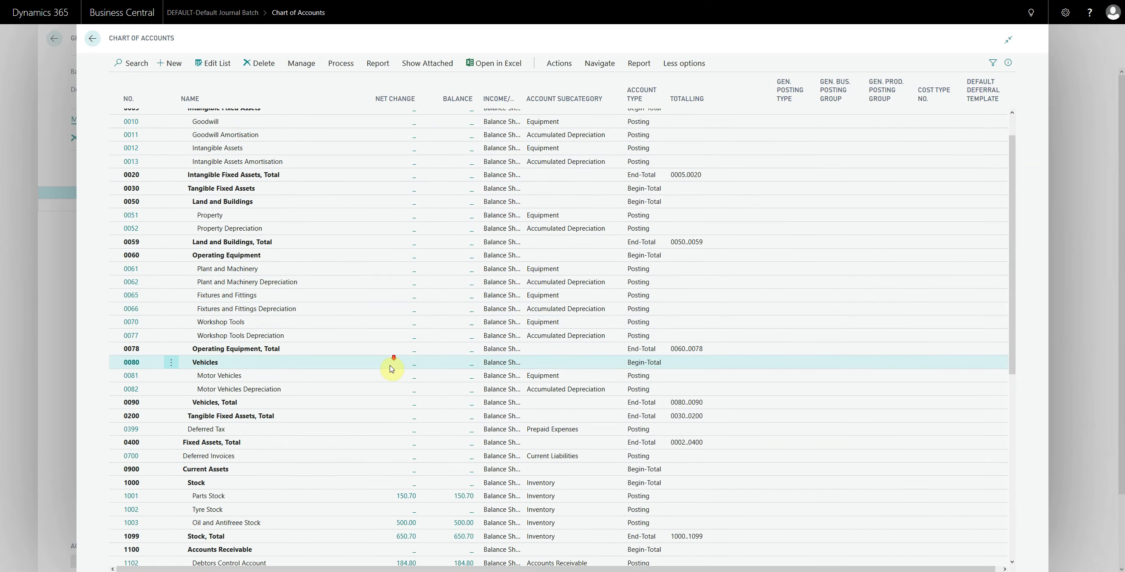
{"action": "scroll", "coordinate": [393, 371], "scroll_direction": "down", "scroll_amount": 7}
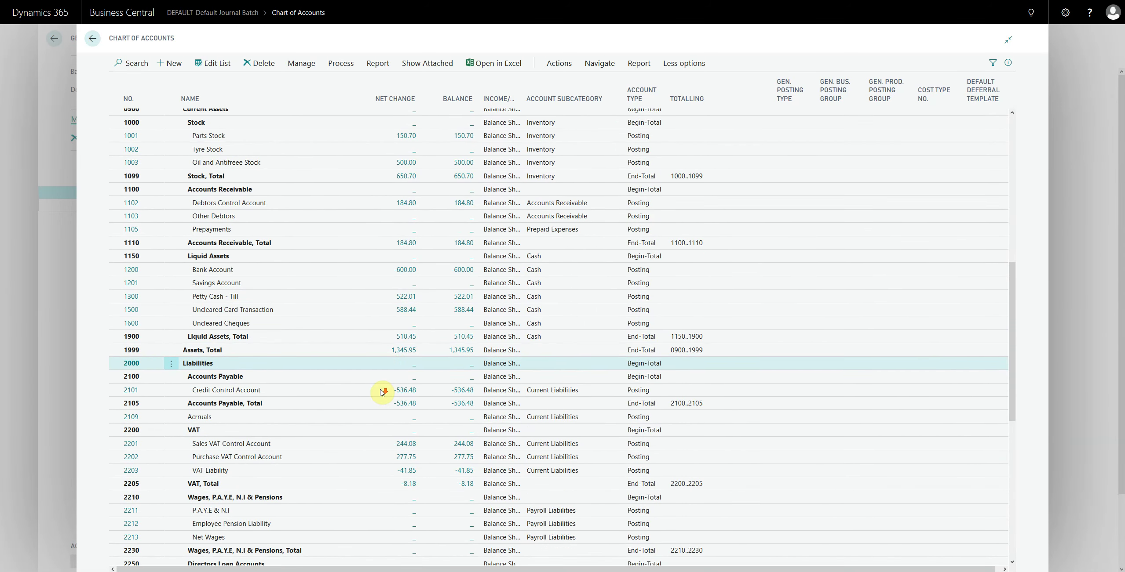
{"action": "scroll", "coordinate": [381, 372], "scroll_direction": "down", "scroll_amount": 1}
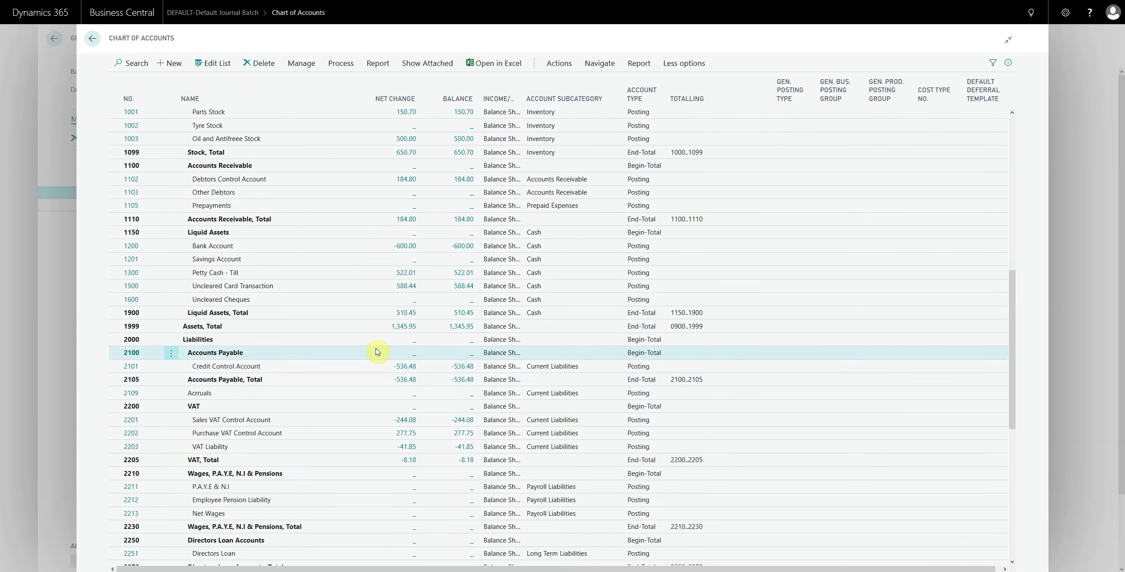
{"action": "scroll", "coordinate": [377, 354], "scroll_direction": "down", "scroll_amount": 3}
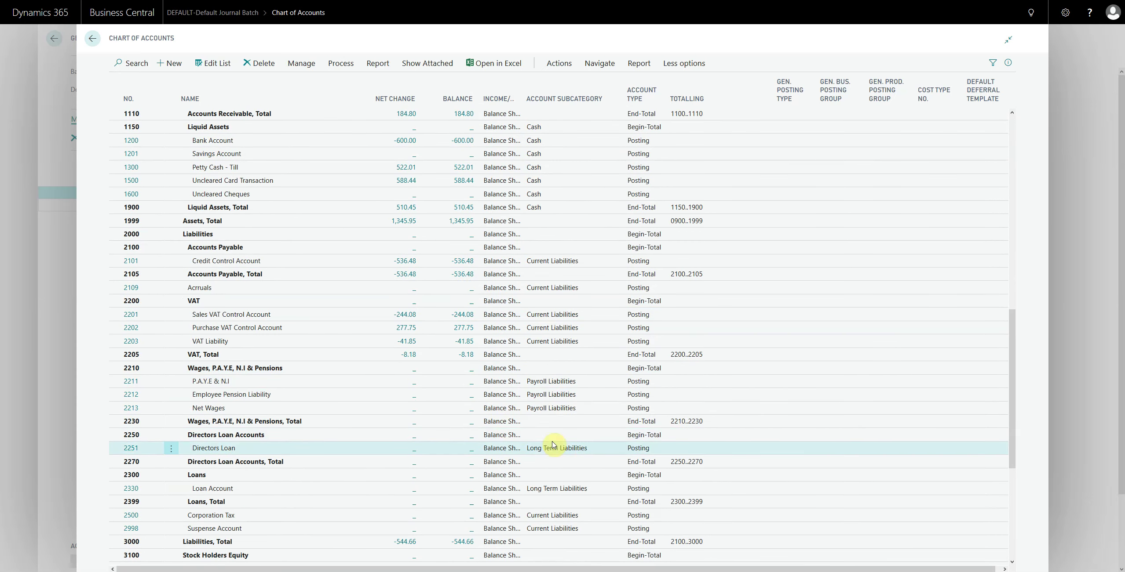
{"action": "scroll", "coordinate": [369, 387], "scroll_direction": "down", "scroll_amount": 2}
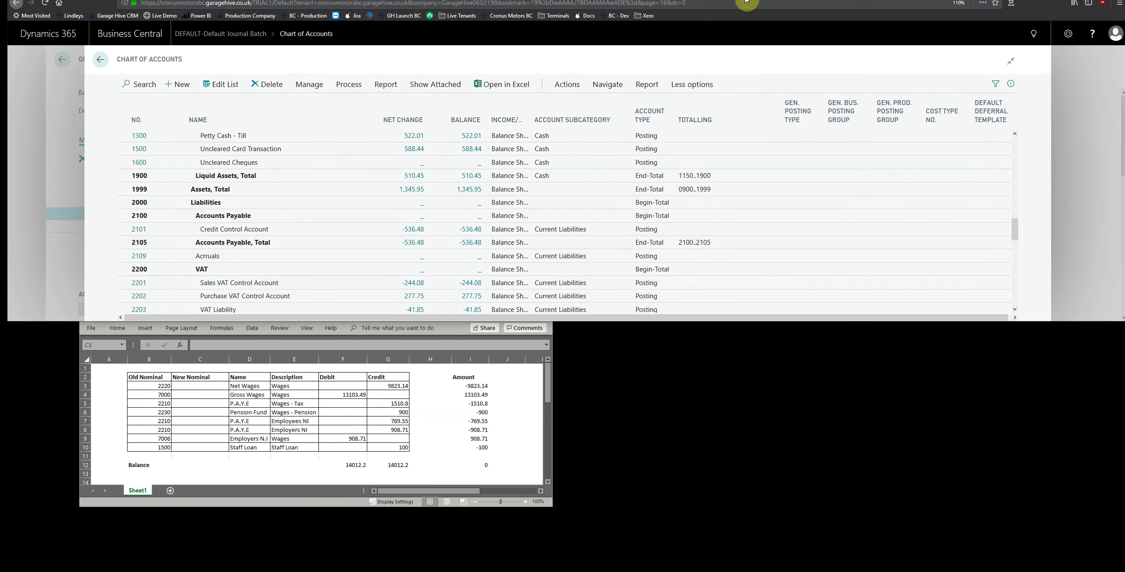
Arrange the Chart of Accounts above the wage journal workbook and select the Net Wages row's New Nominal cell
{"action": "left_click_drag", "start_coordinate": [747, 6], "coordinate": [754, 12]}
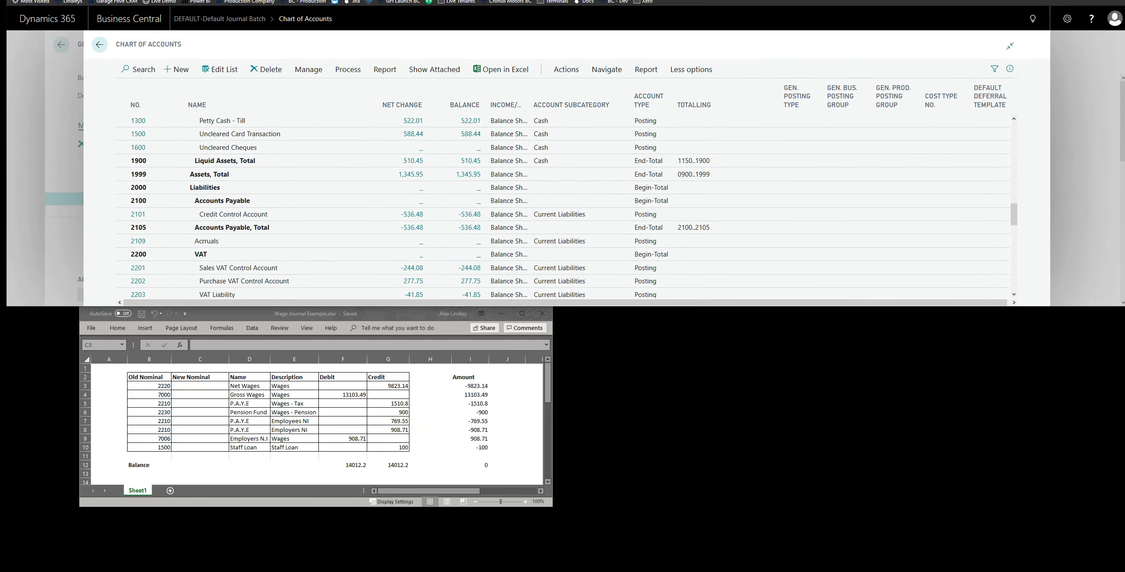
{"action": "left_click_drag", "start_coordinate": [495, 313], "coordinate": [522, 331]}
{"action": "left_click_drag", "start_coordinate": [226, 405], "coordinate": [226, 466]}
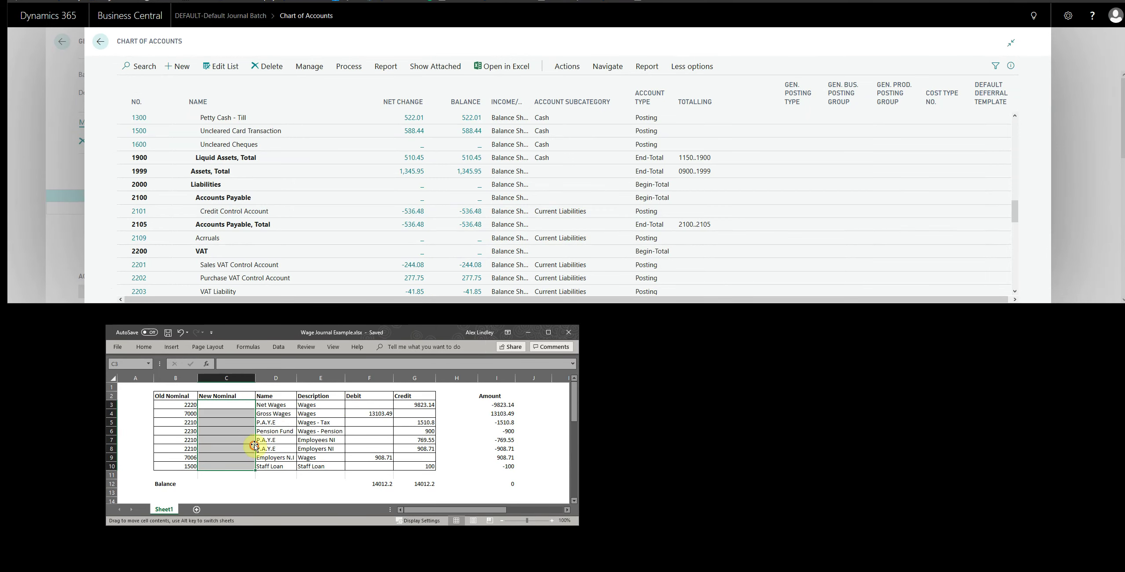
{"action": "left_click", "coordinate": [226, 405]}
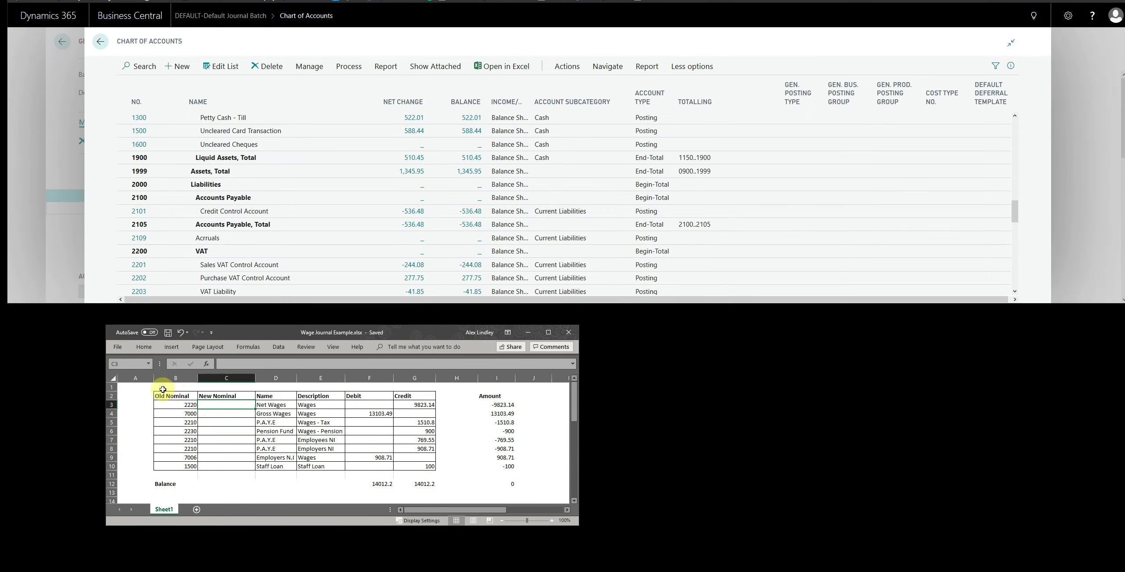
Search the Chart of Accounts for "wage" and enter 2213 as the New Nominal for Net Wages in the workbook
{"action": "left_click", "coordinate": [145, 69]}
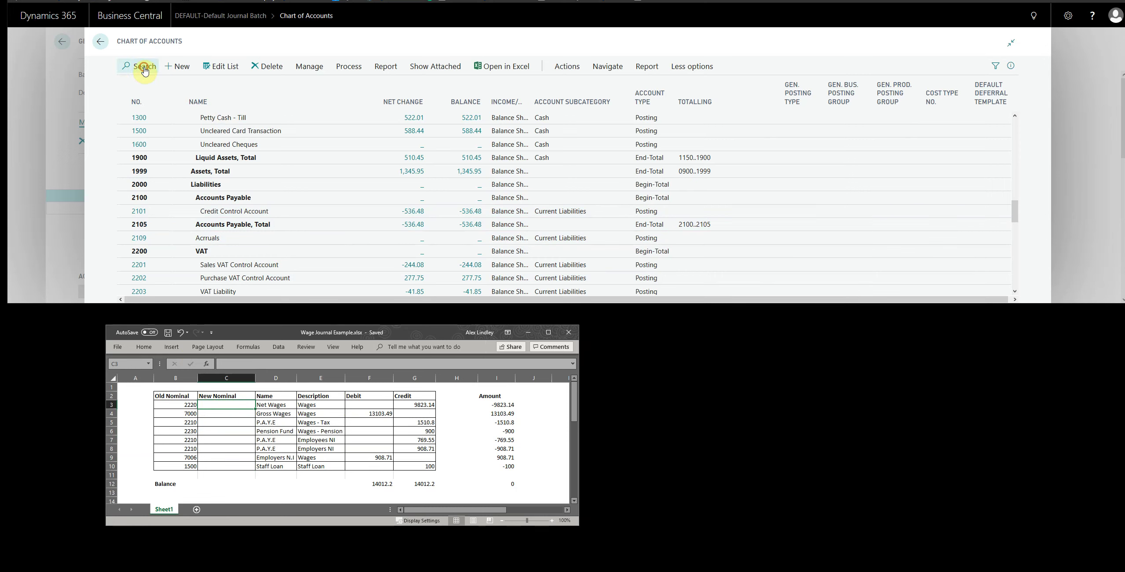
{"action": "left_click", "coordinate": [145, 70]}
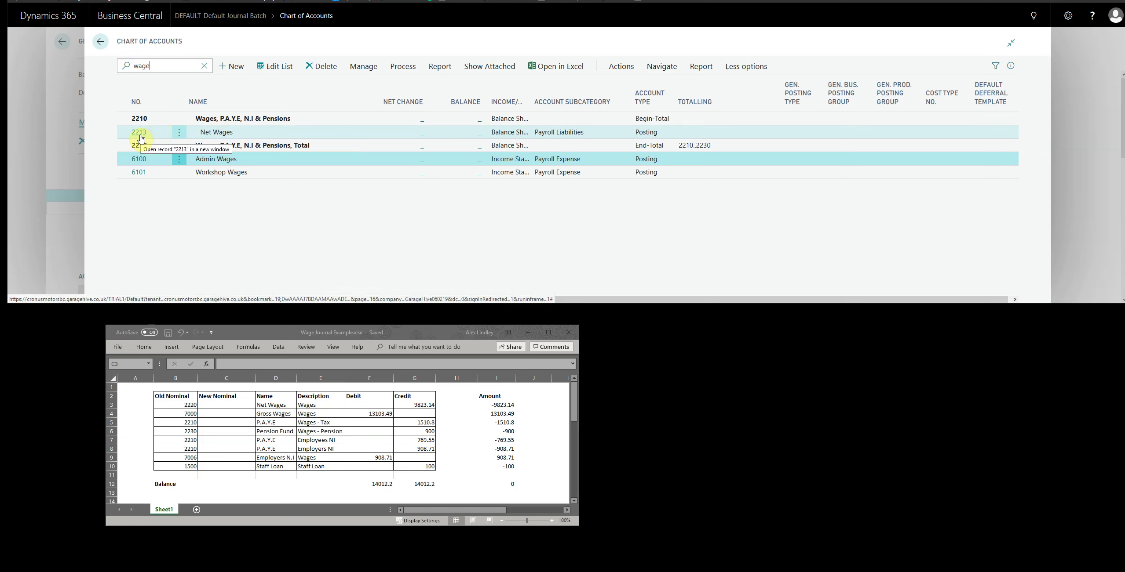
{"action": "left_click", "coordinate": [212, 406]}
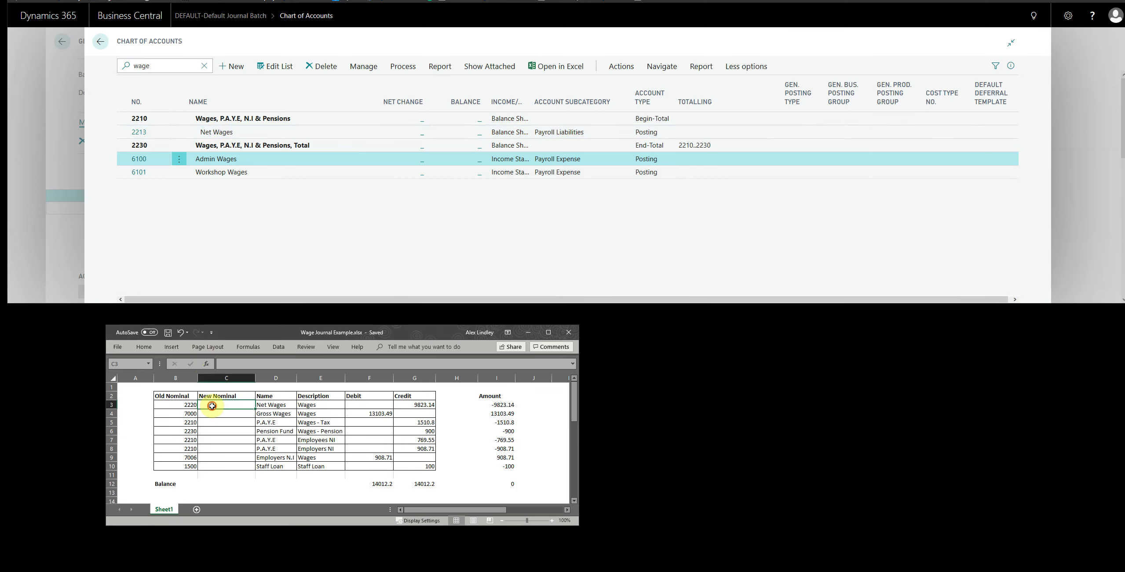
{"action": "type", "text": "2213"}
{"action": "key", "text": "Return"}
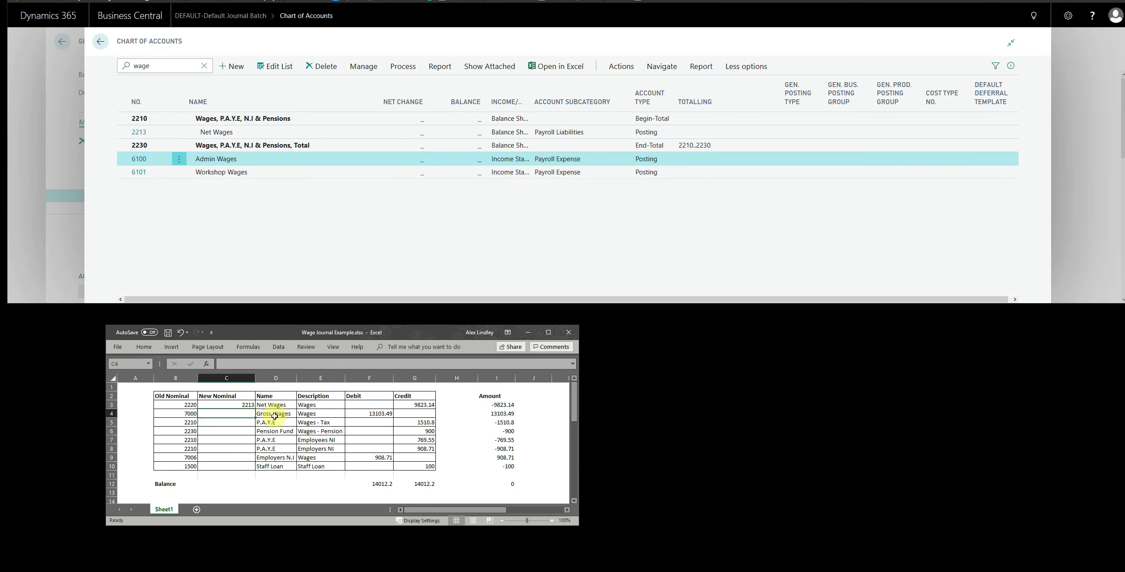
Delete the Workshop Wages account 6101 from the Chart of Accounts
{"action": "left_click", "coordinate": [239, 163]}
{"action": "left_click", "coordinate": [190, 179]}
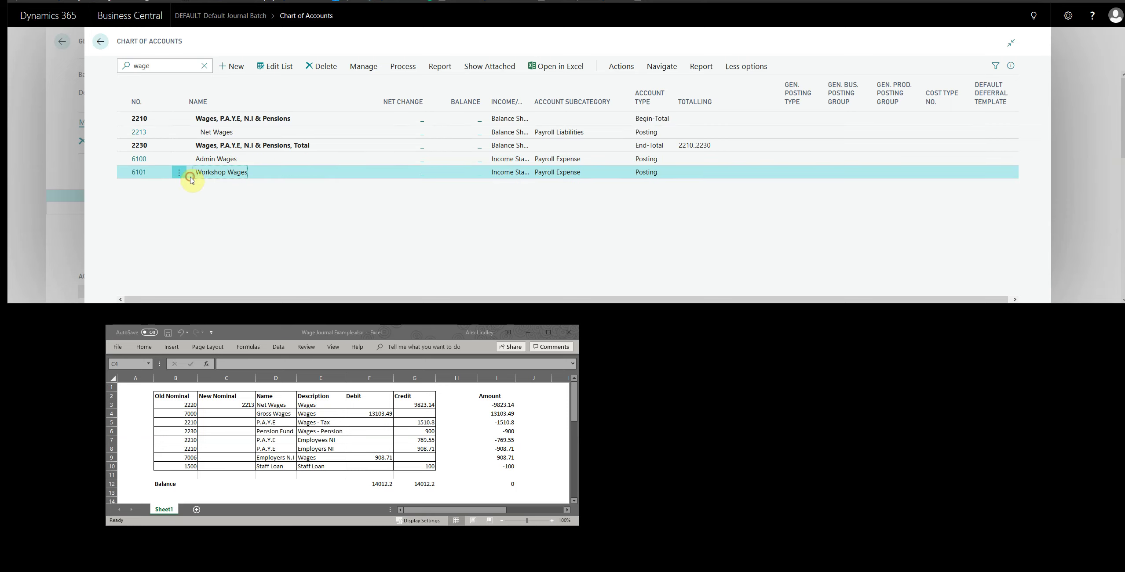
{"action": "left_click", "coordinate": [233, 174]}
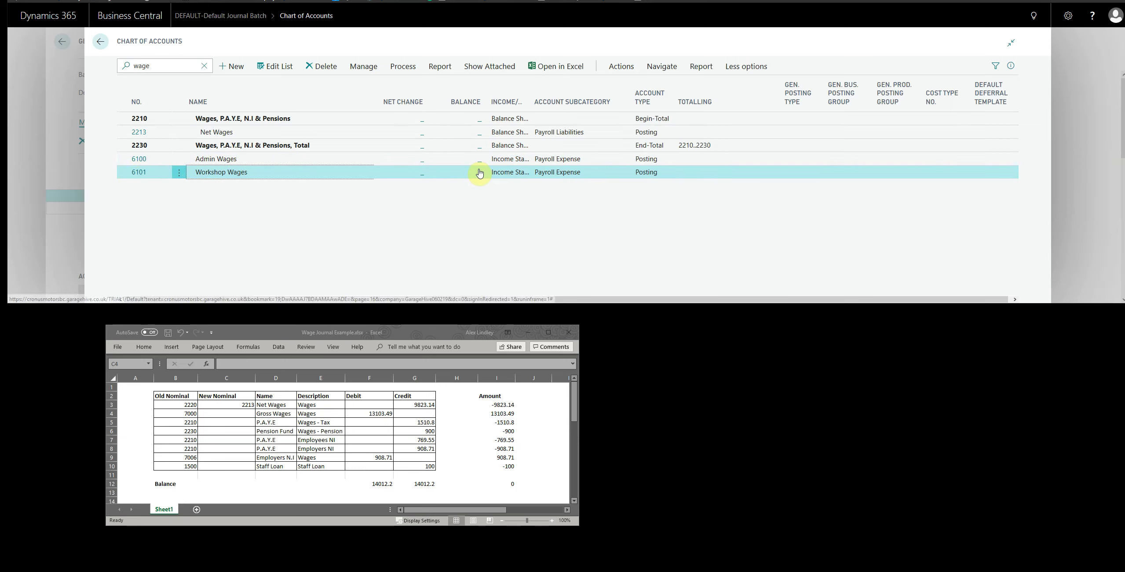
{"action": "left_click", "coordinate": [326, 66]}
{"action": "left_click", "coordinate": [628, 183]}
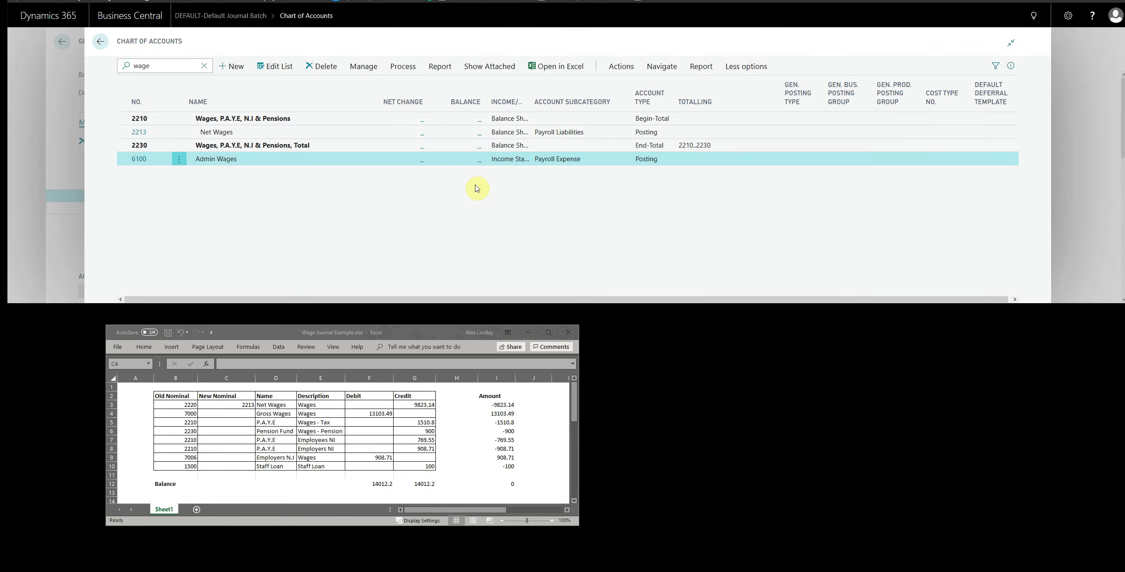
Make the Chart of Accounts editable and rename the Admin Wages account 6100 as Gross Wages
{"action": "left_click", "coordinate": [275, 67]}
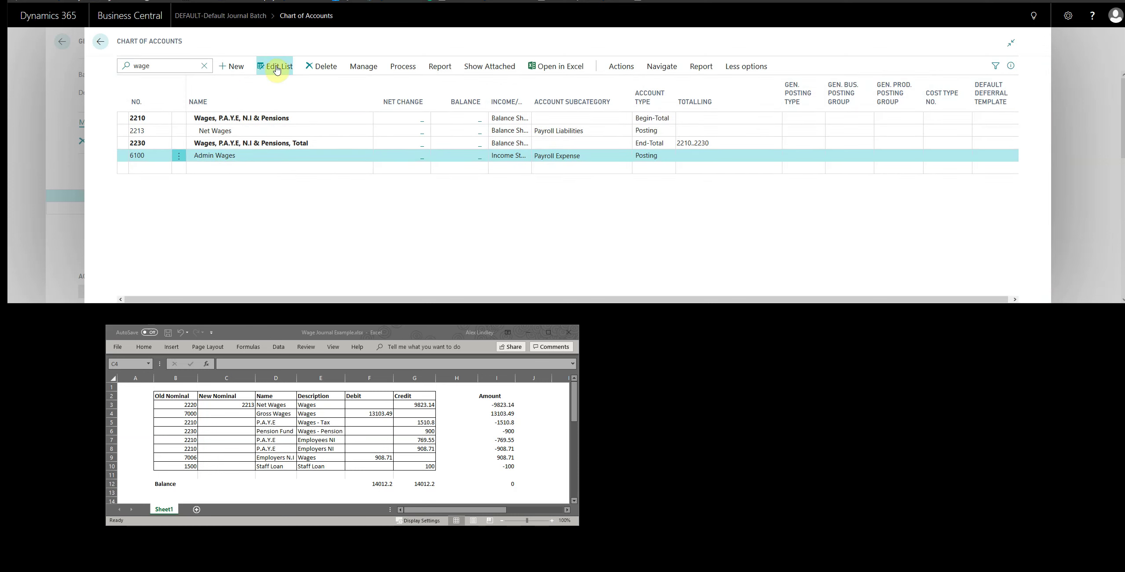
{"action": "left_click", "coordinate": [242, 157]}
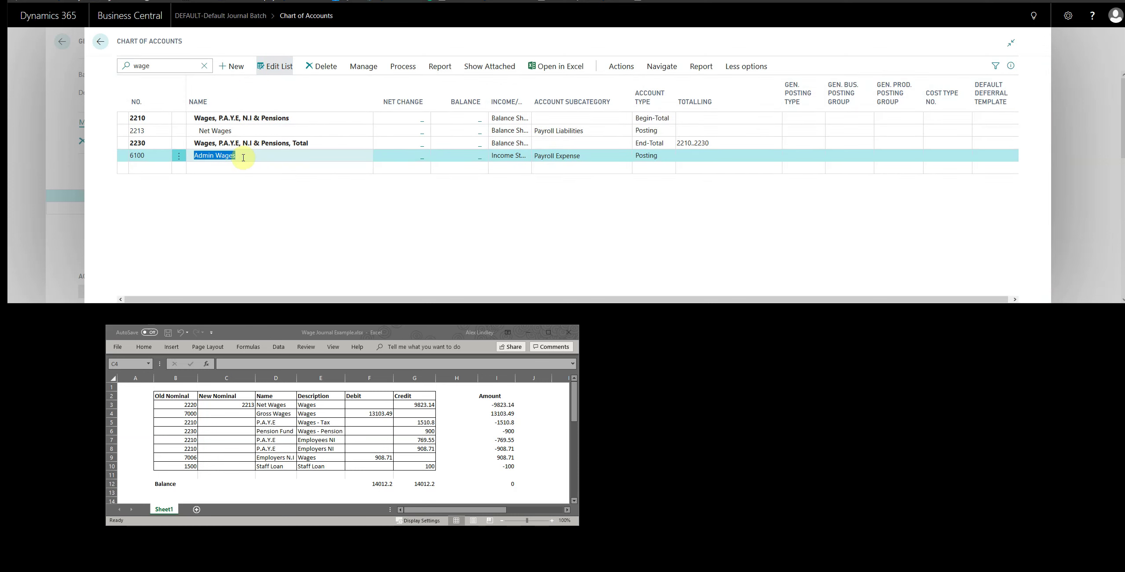
{"action": "type", "text": "Gross"}
{"action": "key", "text": "Return"}
{"action": "left_click", "coordinate": [247, 158]}
Enter 6100 as the New Nominal for Gross Wages in the workbook
{"action": "left_click", "coordinate": [237, 414]}
{"action": "type", "text": "6"}
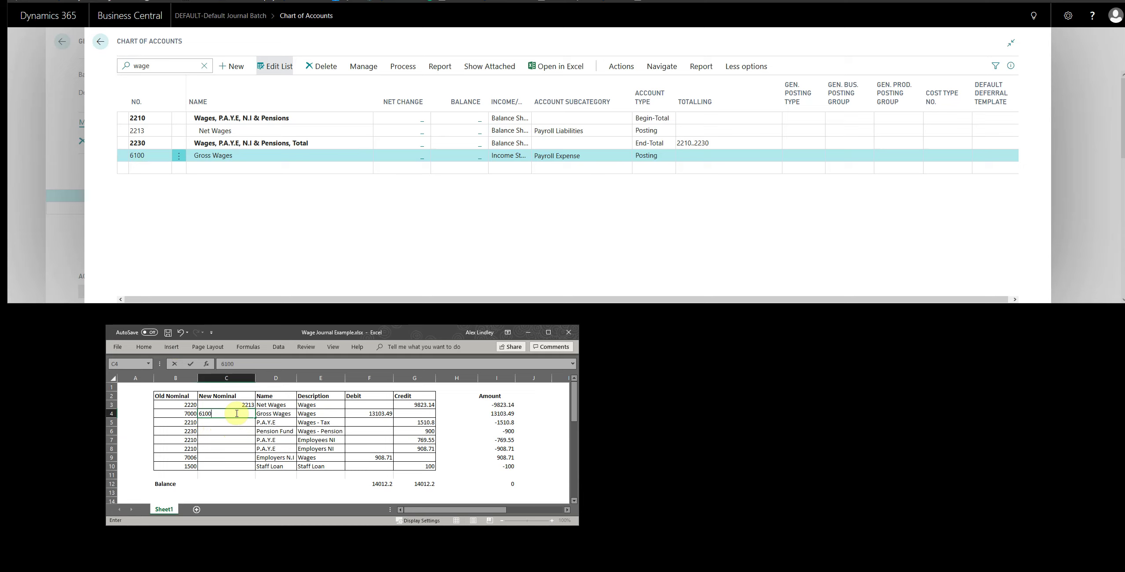
{"action": "type", "text": "100"}
{"action": "key", "text": "Return"}
Search the Chart of Accounts for "p.a.y" and enter 2211 as the New Nominal for the P.A.Y.E Wages - Tax row
{"action": "left_click", "coordinate": [274, 424]}
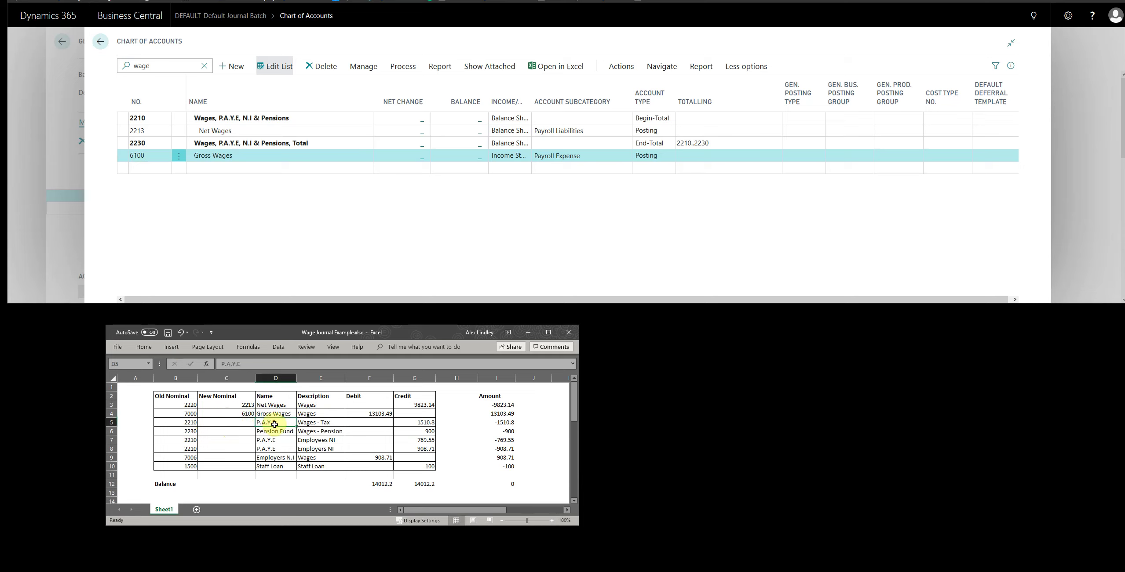
{"action": "left_click", "coordinate": [155, 66]}
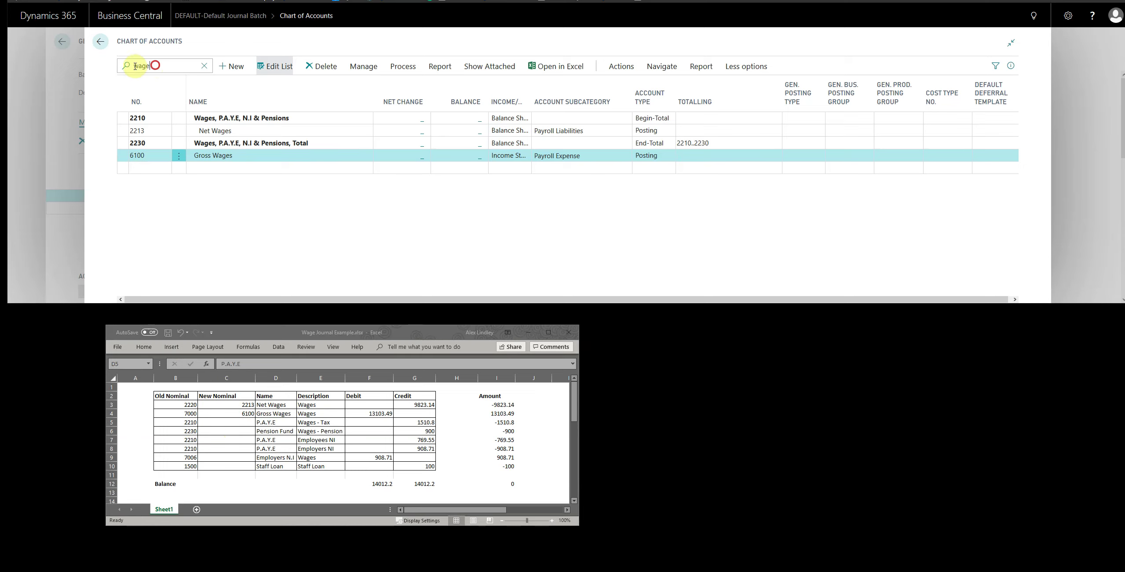
{"action": "double_click", "coordinate": [140, 66]}
{"action": "type", "text": "p.a.y"}
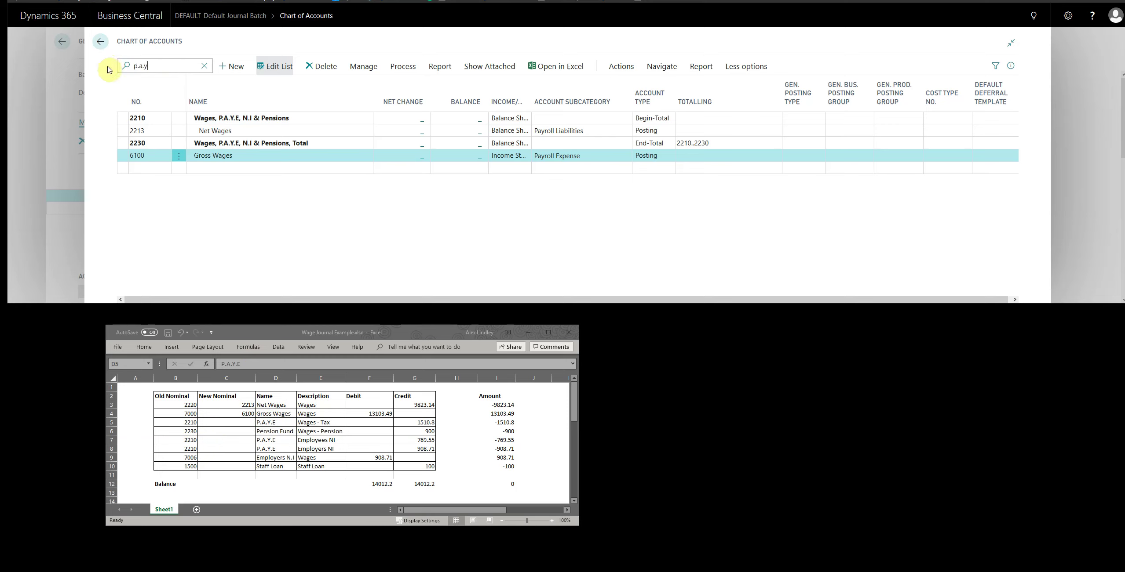
{"action": "left_click", "coordinate": [145, 130]}
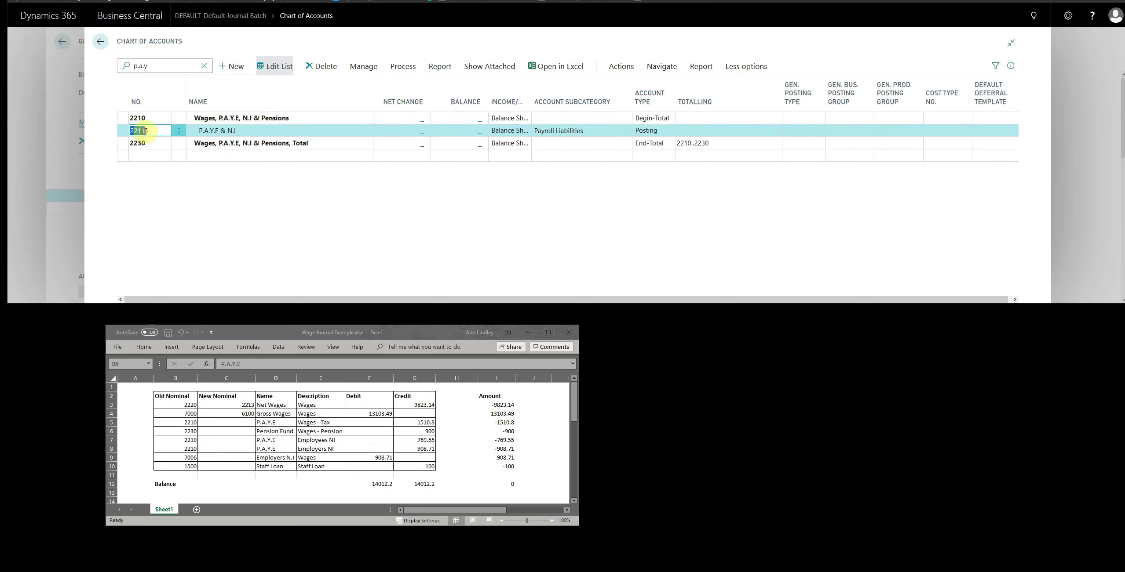
{"action": "left_click", "coordinate": [233, 423]}
{"action": "left_click", "coordinate": [233, 423]}
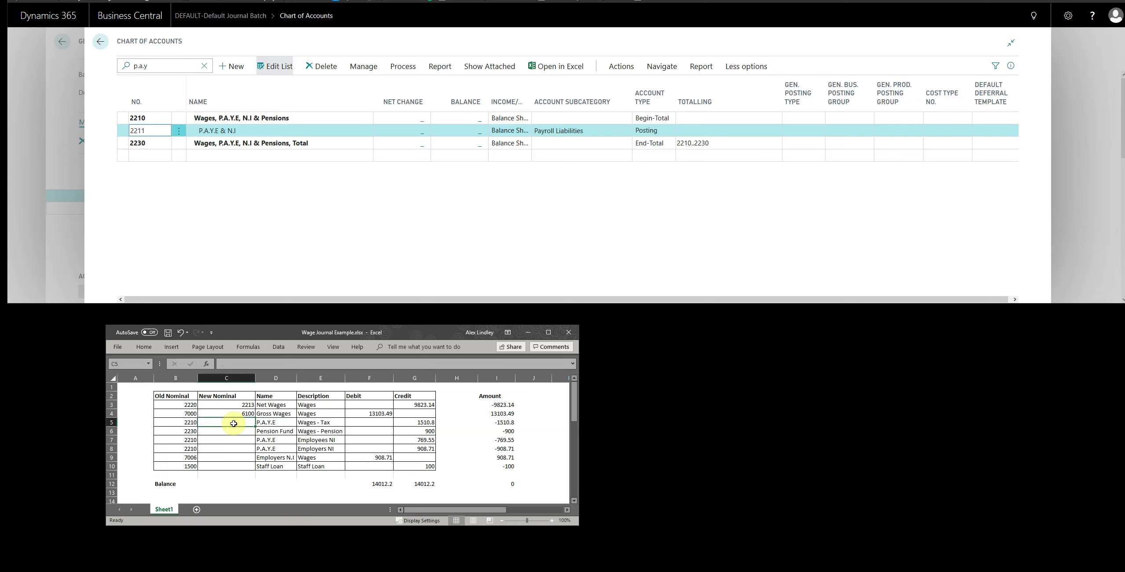
{"action": "type", "text": "22"}
{"action": "key", "text": "Return"}
{"action": "key", "text": "Return"}
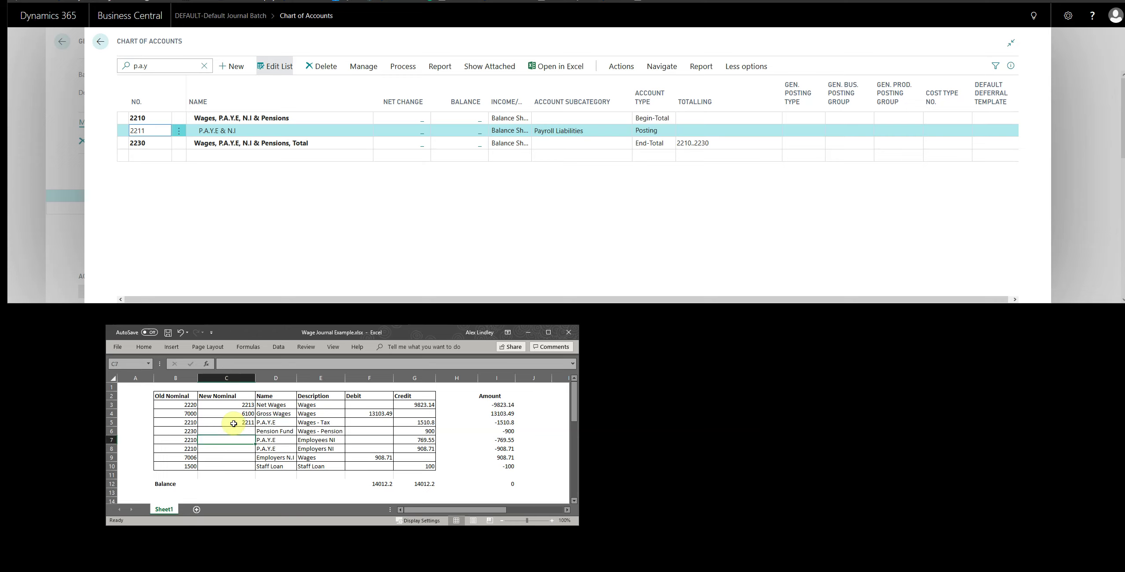
Enter 2211 as the New Nominal for the P.A.Y.E Employees NI and Employers NI rows, which share old nominal 2210
{"action": "left_click", "coordinate": [184, 423]}
{"action": "left_click", "coordinate": [184, 440], "text": "ctrl"}
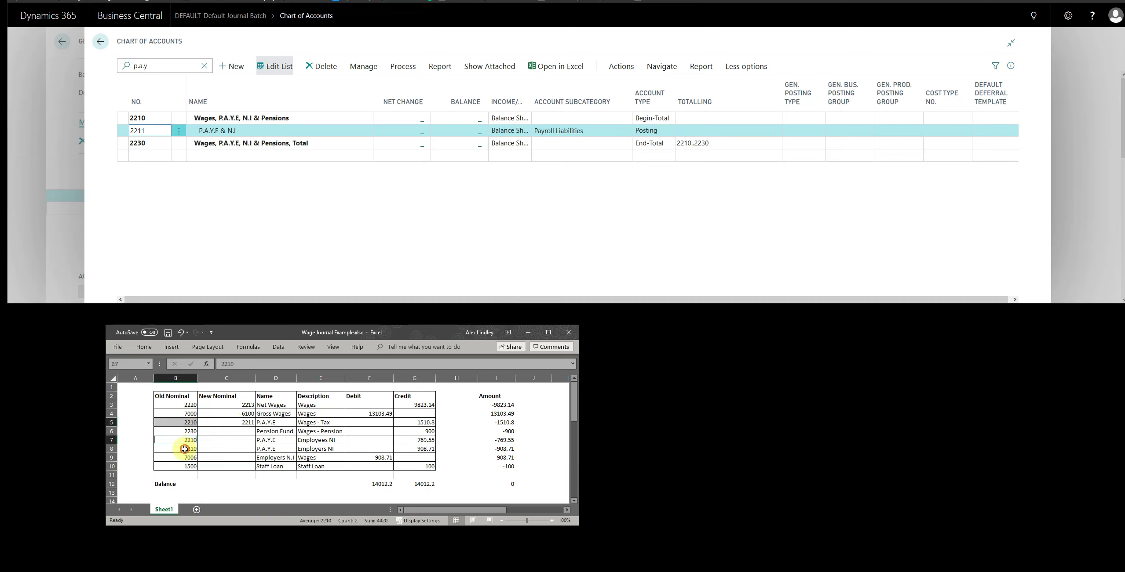
{"action": "left_click", "coordinate": [219, 437]}
{"action": "type", "text": "2"}
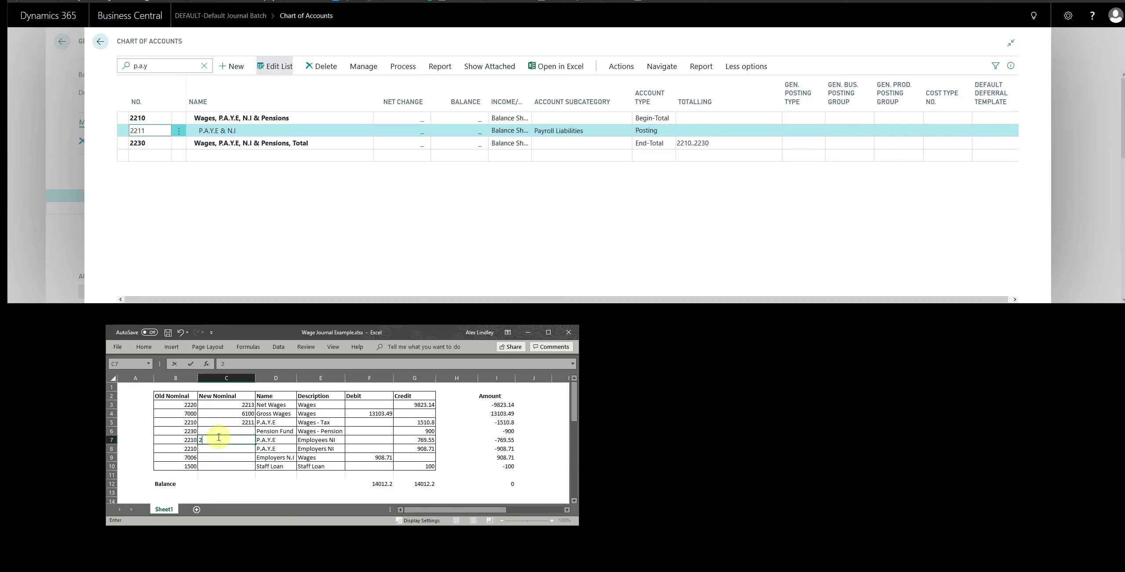
{"action": "type", "text": "211"}
{"action": "key", "text": "Return"}
{"action": "type", "text": "22"}
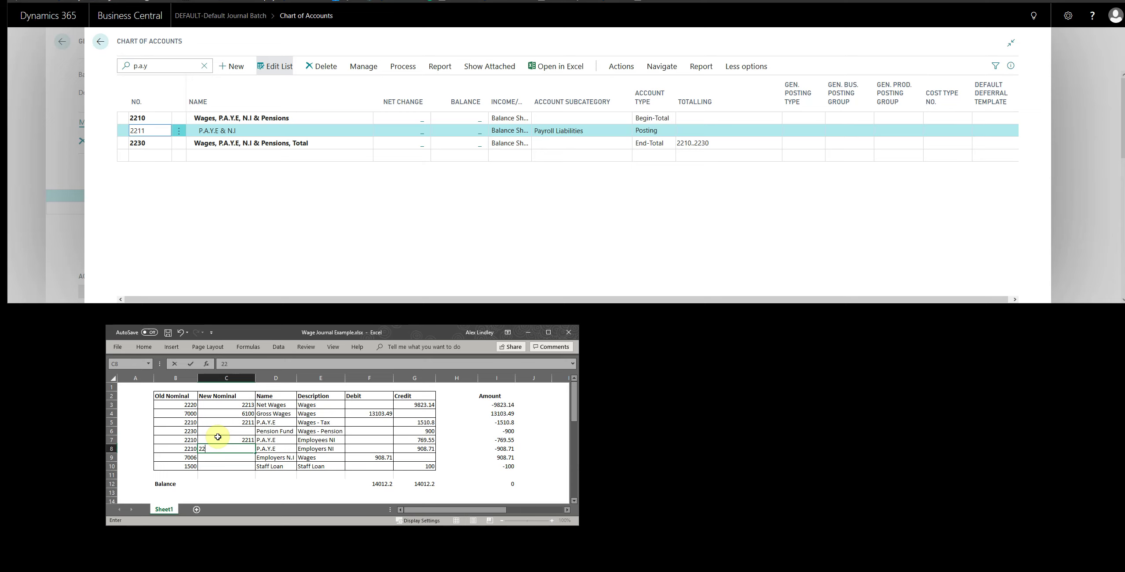
{"action": "type", "text": "11"}
{"action": "left_click", "coordinate": [218, 432]}
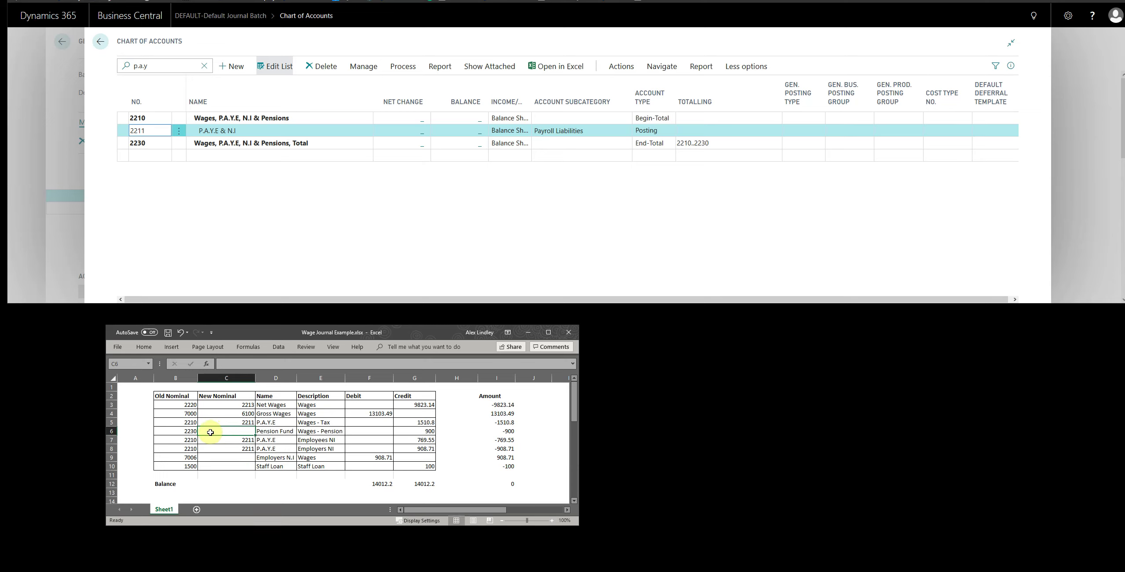
Search the Chart of Accounts for "pen" and select the Employee Pension Liability account
{"action": "left_click", "coordinate": [169, 66]}
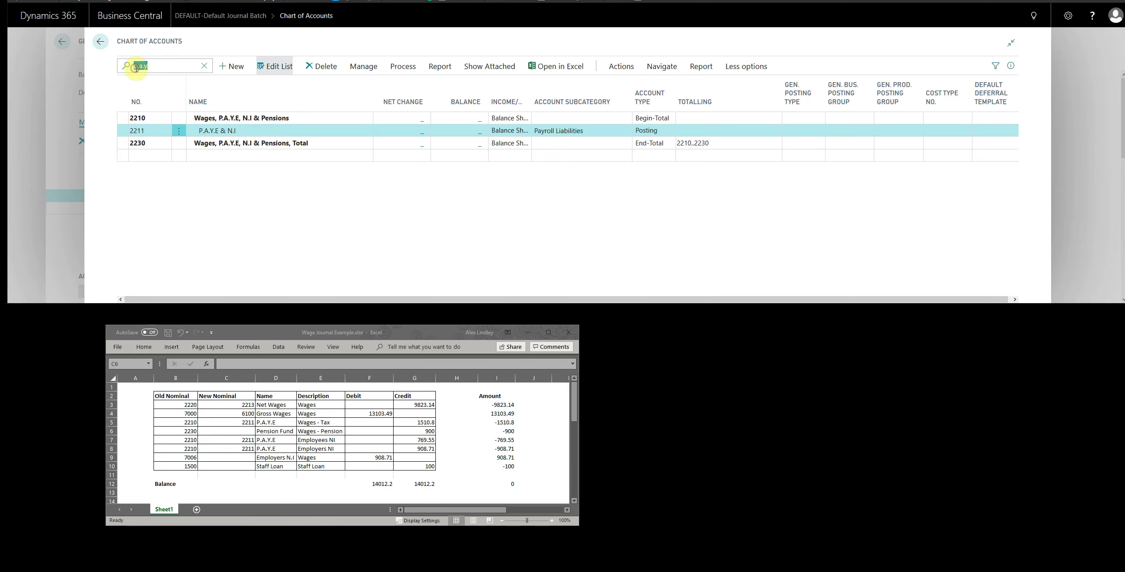
{"action": "key", "text": "BackSpace"}
{"action": "key", "text": "BackSpace"}
{"action": "key", "text": "BackSpace"}
{"action": "key", "text": "BackSpace"}
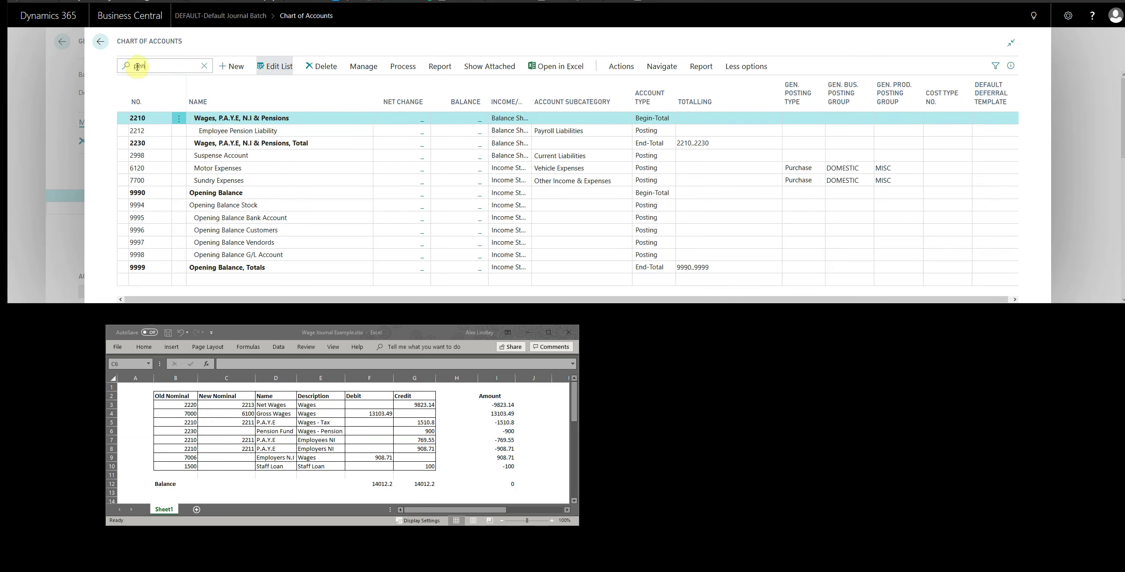
{"action": "left_click", "coordinate": [226, 131]}
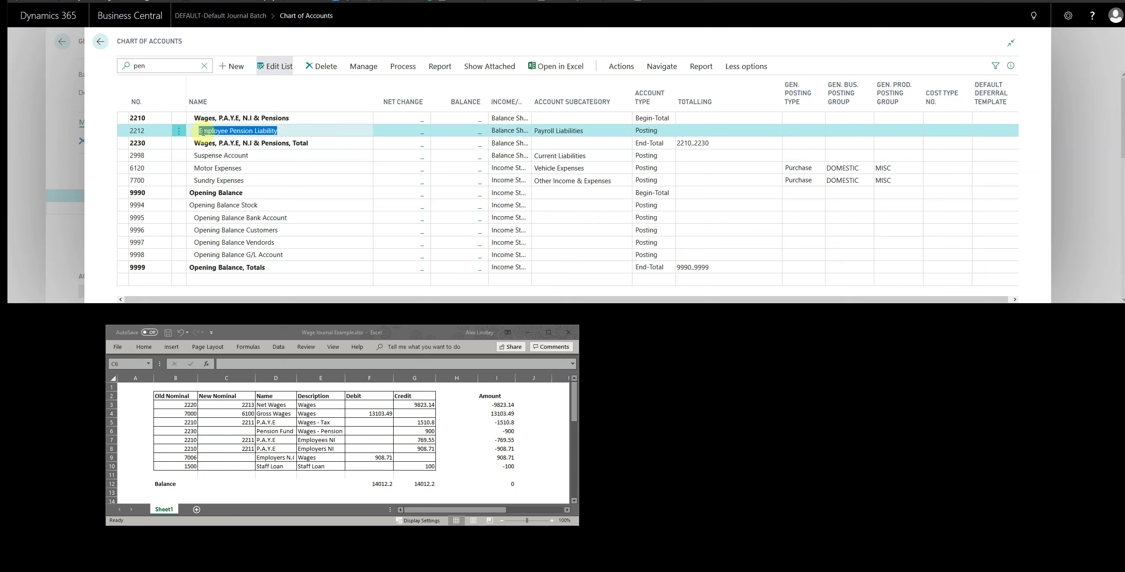
Enter 2212 as the New Nominal for the Pension Fund row in the workbook
{"action": "left_click", "coordinate": [234, 430]}
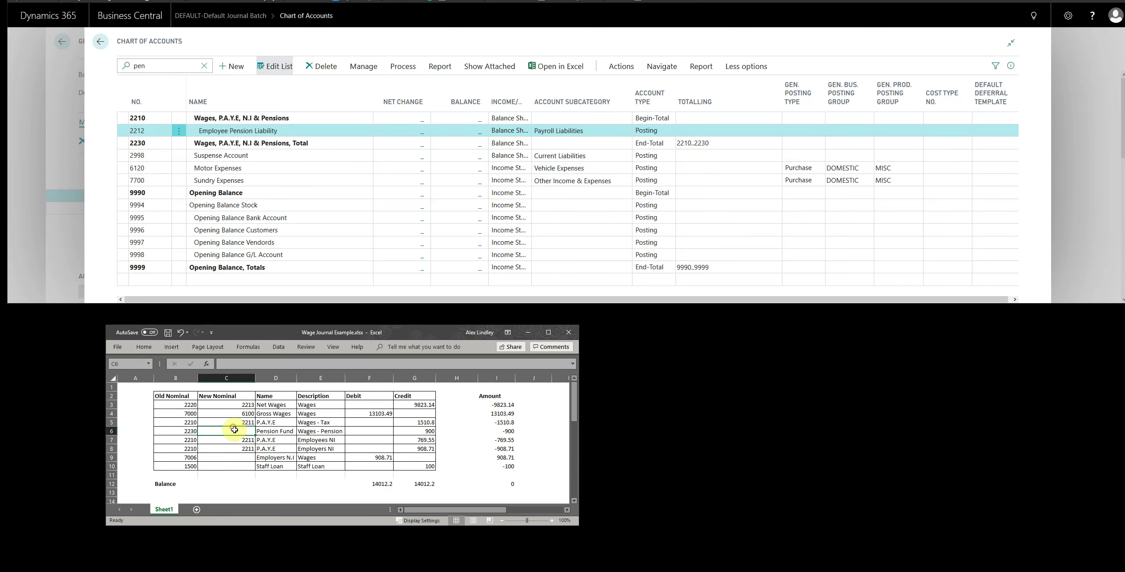
{"action": "type", "text": "2212"}
{"action": "key", "text": "Return"}
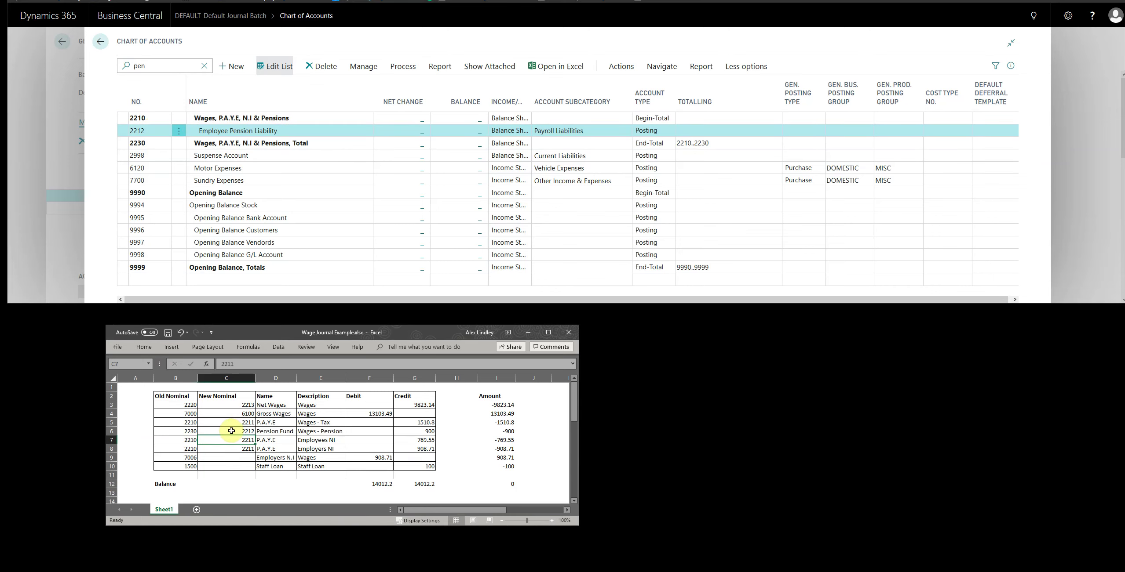
Search the Chart of Accounts for "employ", clear the search, and compare the workbook's Employers N.I and Gross Wages rows
{"action": "key", "text": "Down"}
{"action": "key", "text": "Down"}
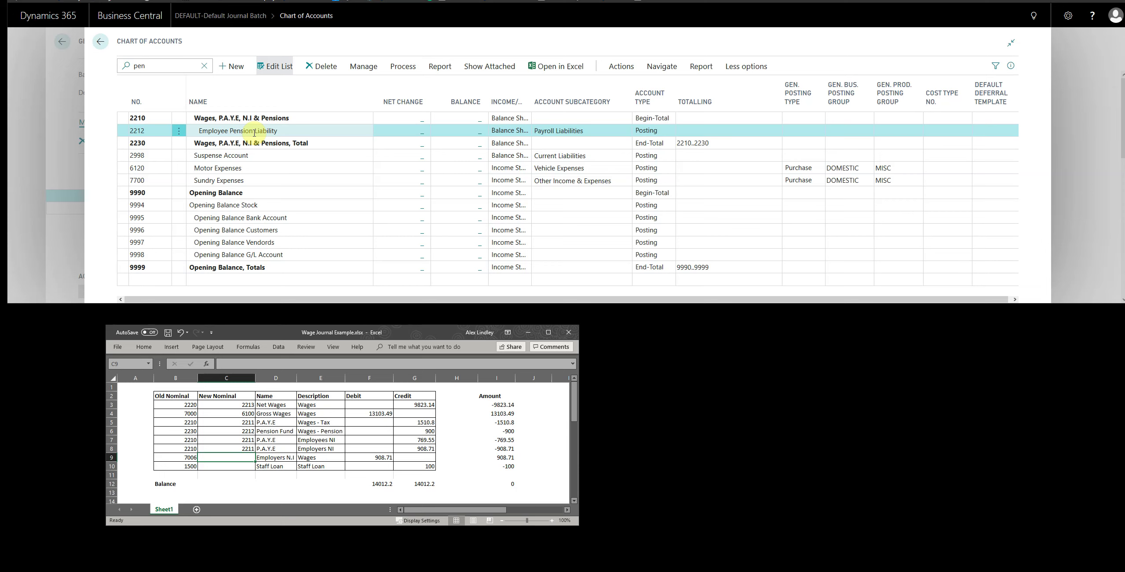
{"action": "left_click", "coordinate": [170, 423]}
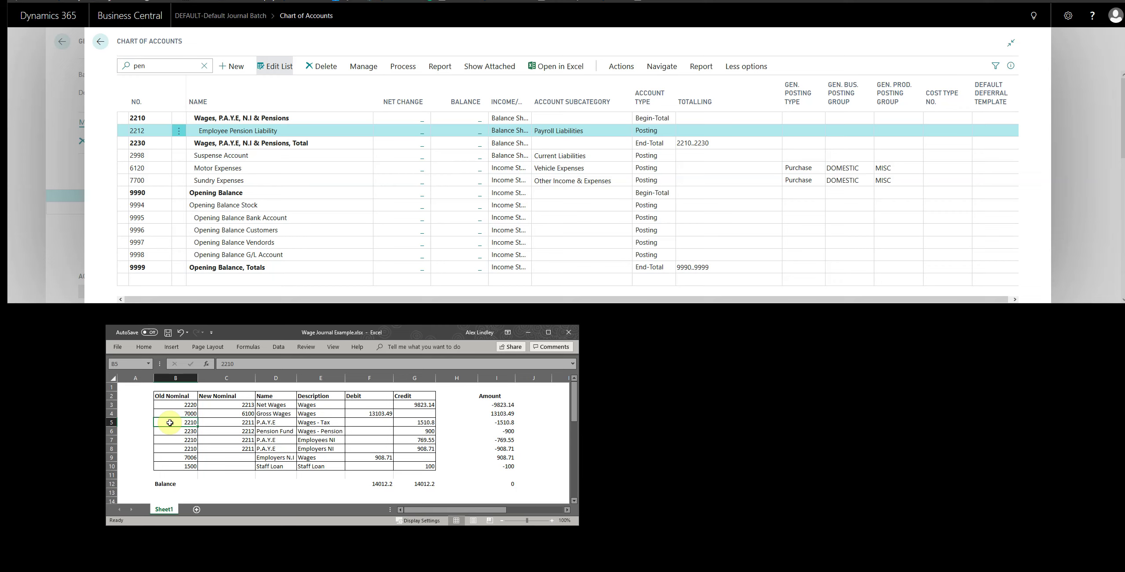
{"action": "left_click", "coordinate": [229, 458]}
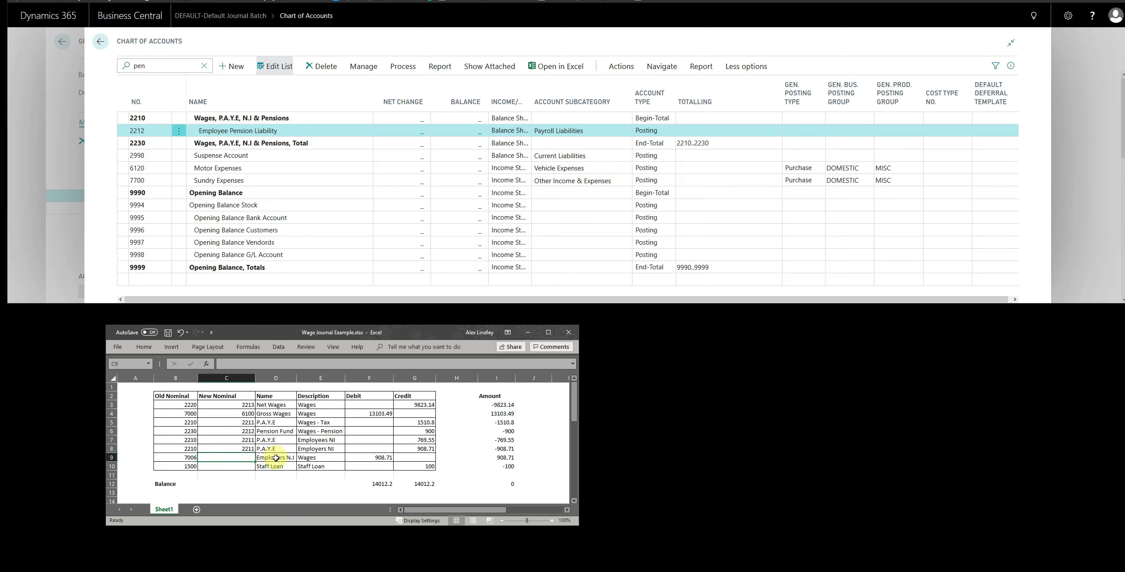
{"action": "left_click", "coordinate": [188, 456]}
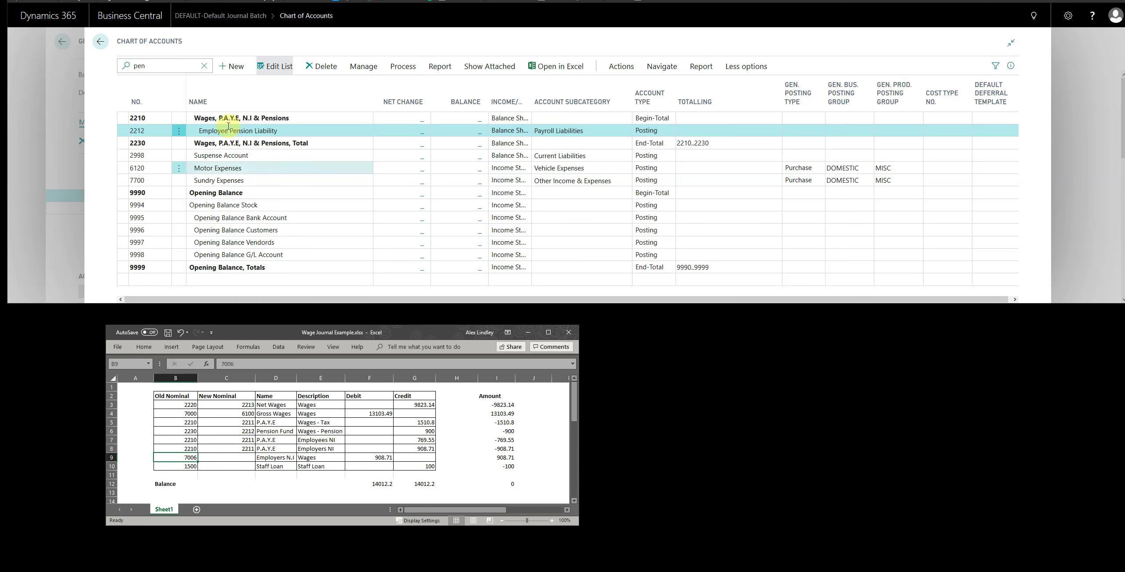
{"action": "left_click_drag", "start_coordinate": [151, 66], "coordinate": [112, 68]}
{"action": "type", "text": "employ"}
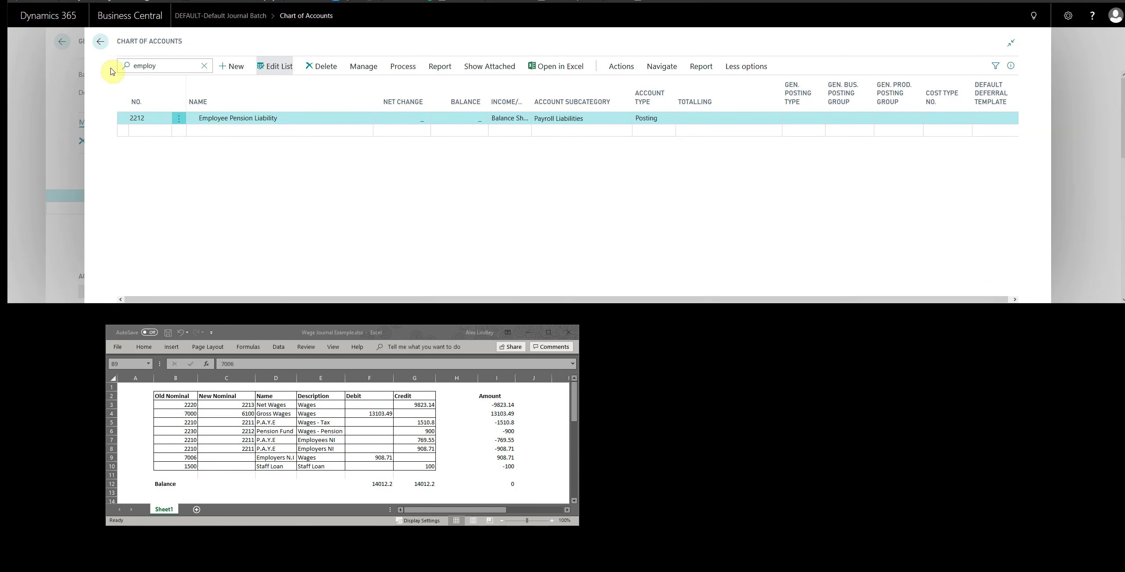
{"action": "key", "text": "BackSpace"}
{"action": "key", "text": "BackSpace"}
{"action": "left_click", "coordinate": [224, 455]}
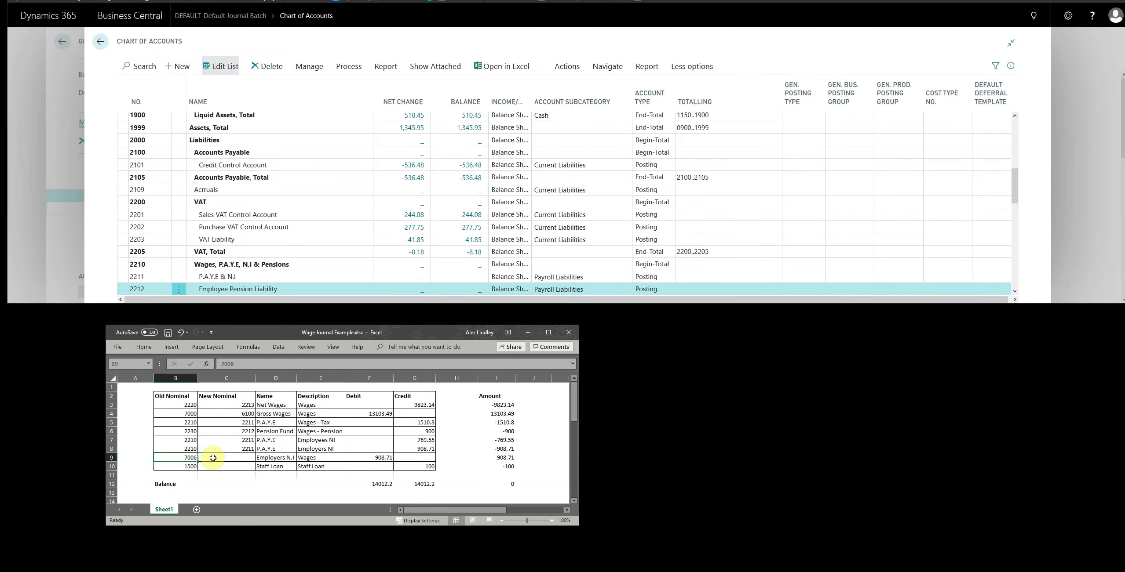
{"action": "left_click", "coordinate": [109, 457]}
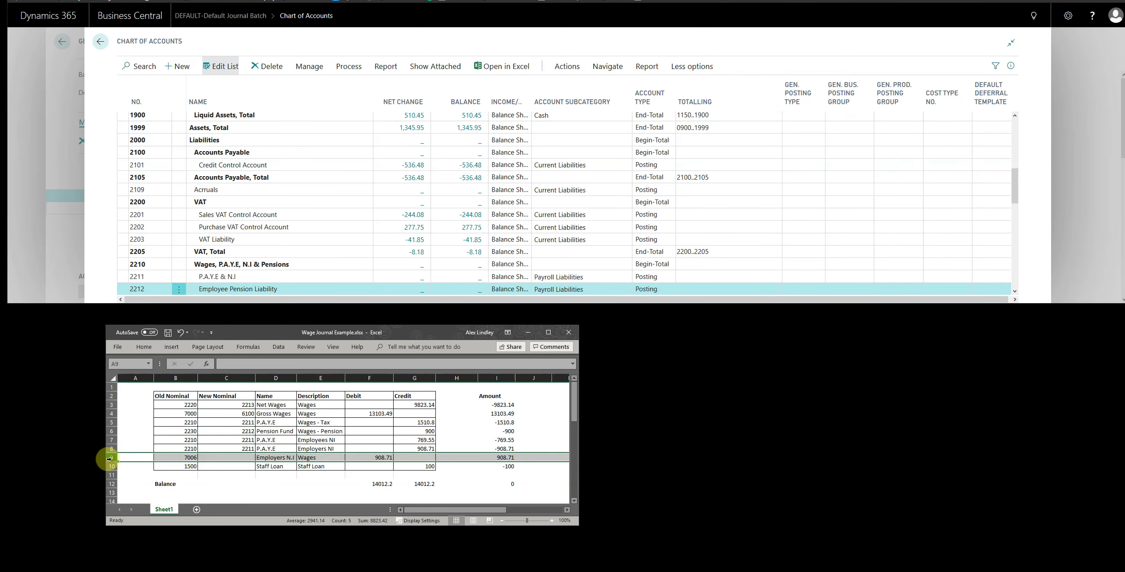
{"action": "left_click", "coordinate": [110, 413]}
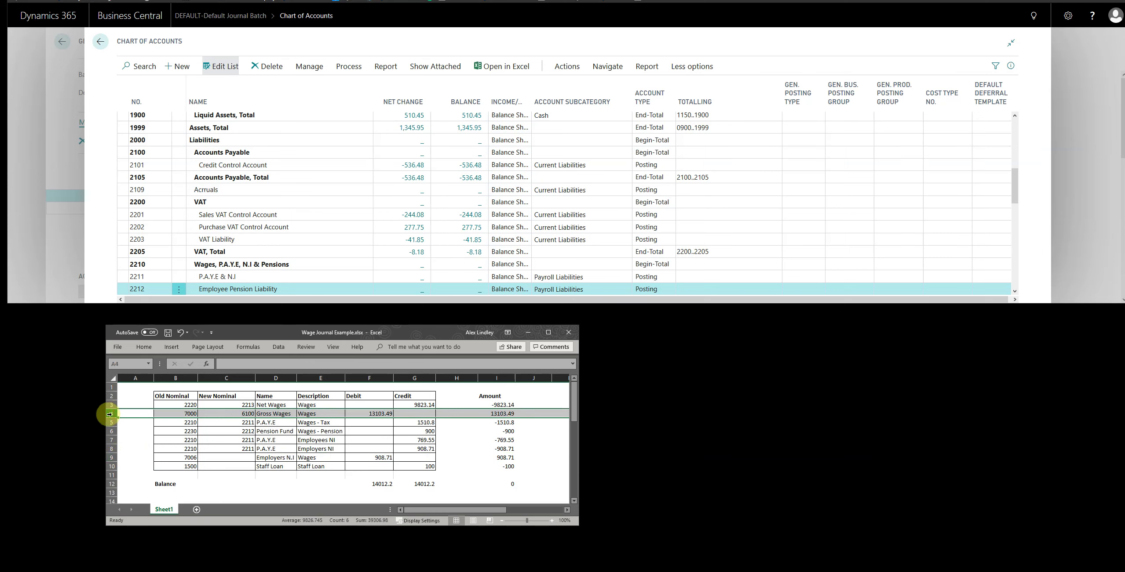
{"action": "left_click", "coordinate": [110, 458]}
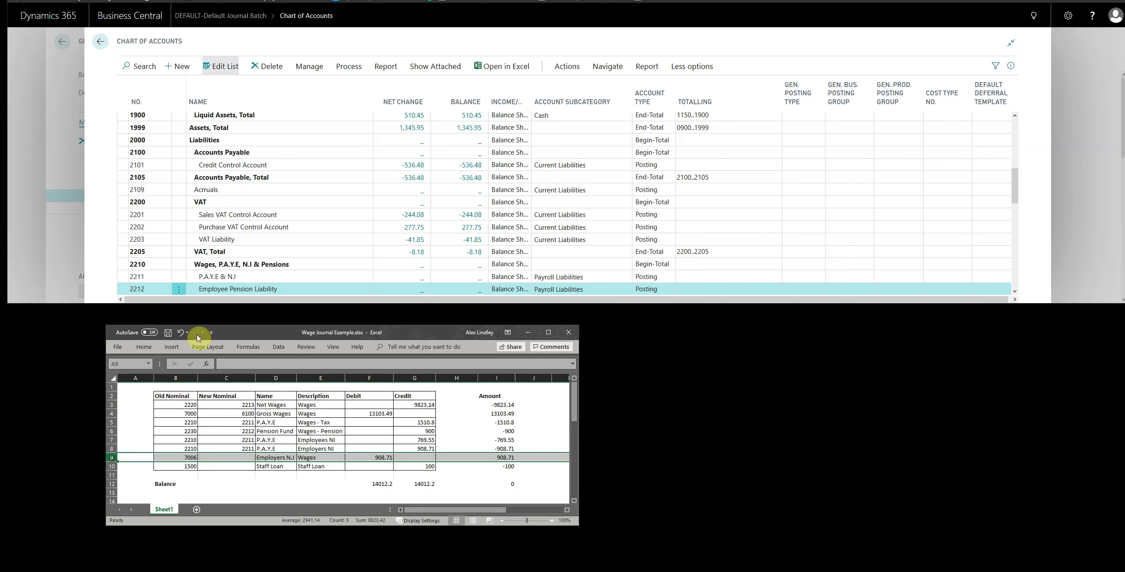
Insert account 6101 named Employers N.I Cost between Gross Wages and Motor Expenses in the Chart of Accounts
{"action": "scroll", "coordinate": [253, 219], "scroll_direction": "down", "scroll_amount": 12}
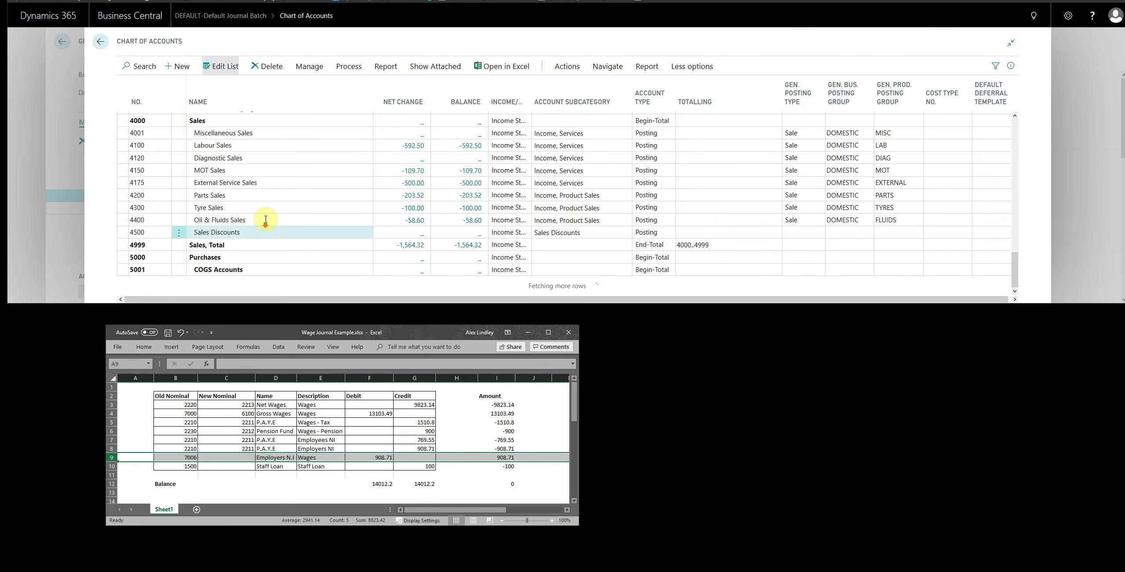
{"action": "scroll", "coordinate": [270, 214], "scroll_direction": "down", "scroll_amount": 4}
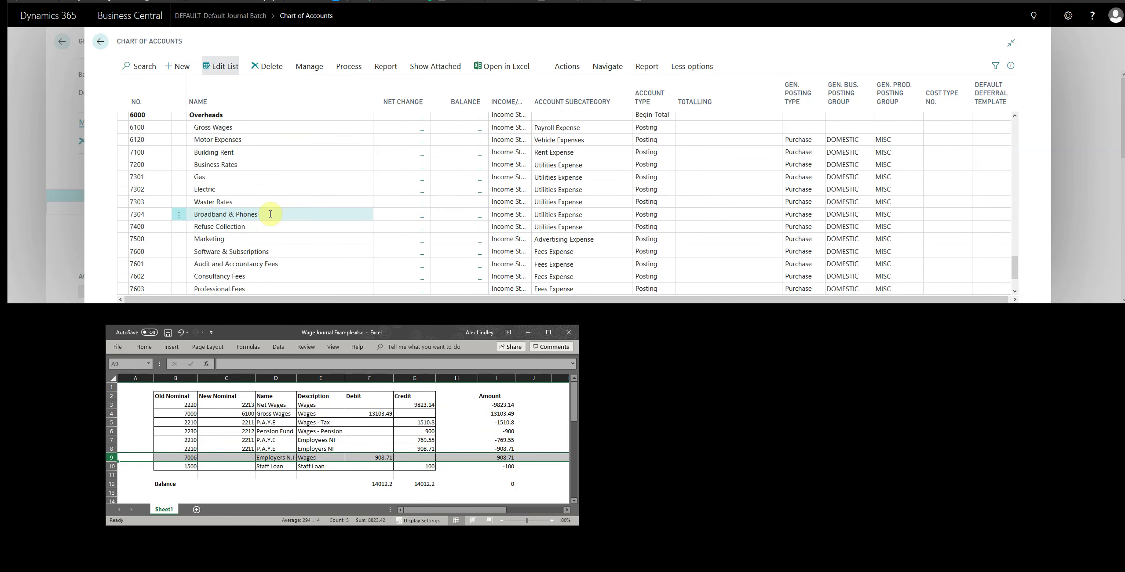
{"action": "scroll", "coordinate": [270, 214], "scroll_direction": "down", "scroll_amount": 2}
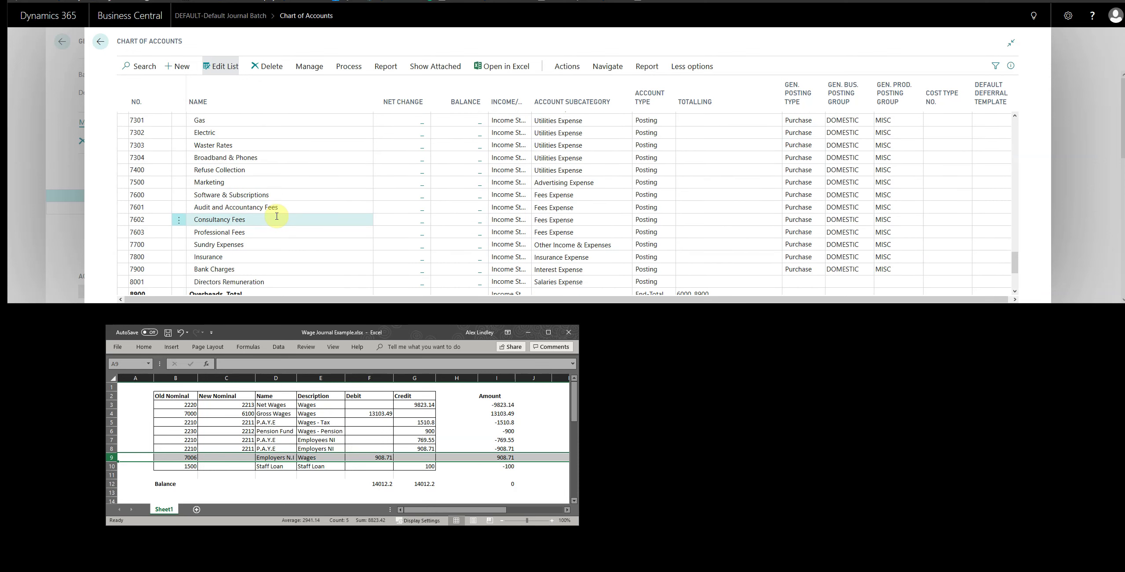
{"action": "scroll", "coordinate": [275, 215], "scroll_direction": "down", "scroll_amount": 1}
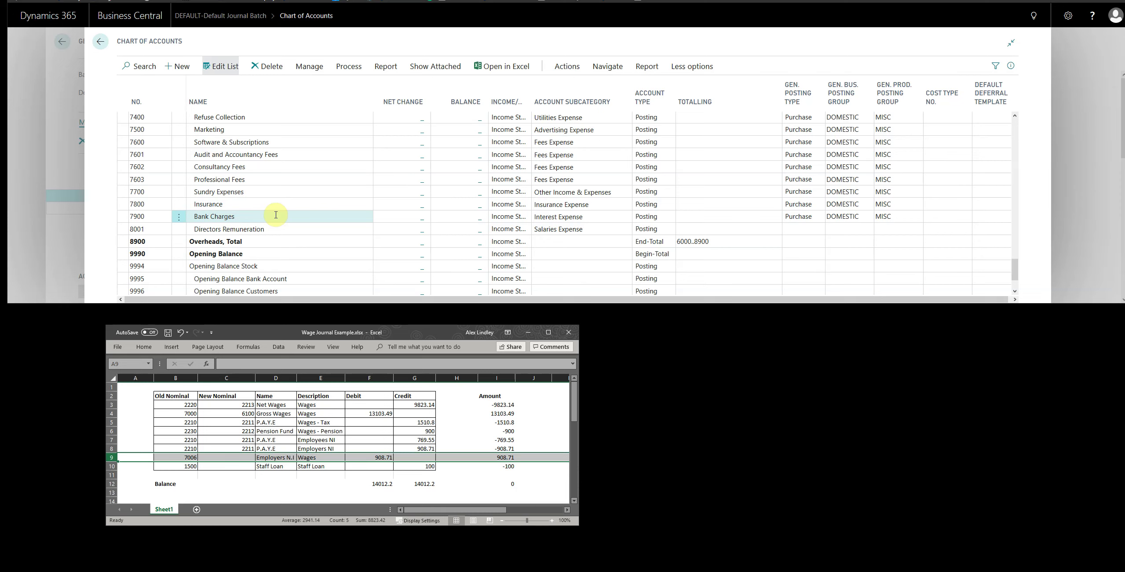
{"action": "scroll", "coordinate": [264, 217], "scroll_direction": "up", "scroll_amount": 6}
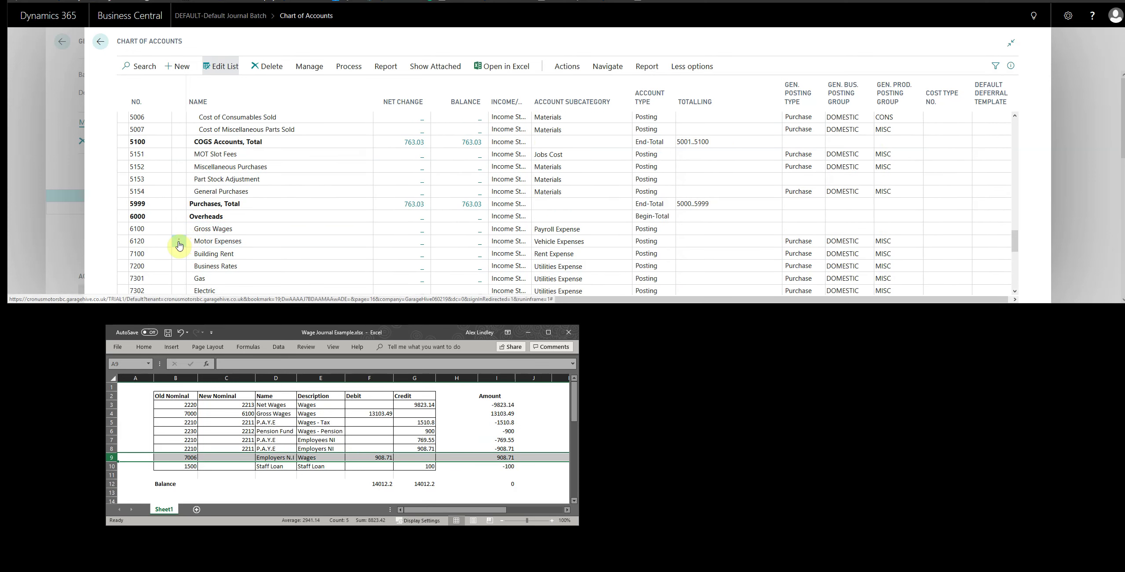
{"action": "left_click", "coordinate": [178, 242]}
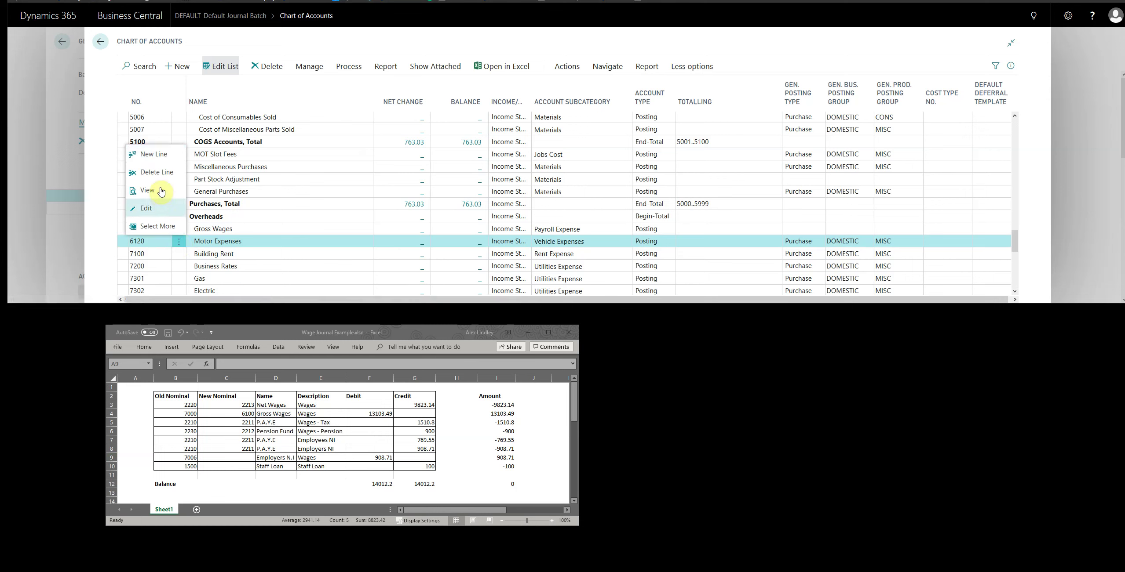
{"action": "left_click", "coordinate": [158, 154]}
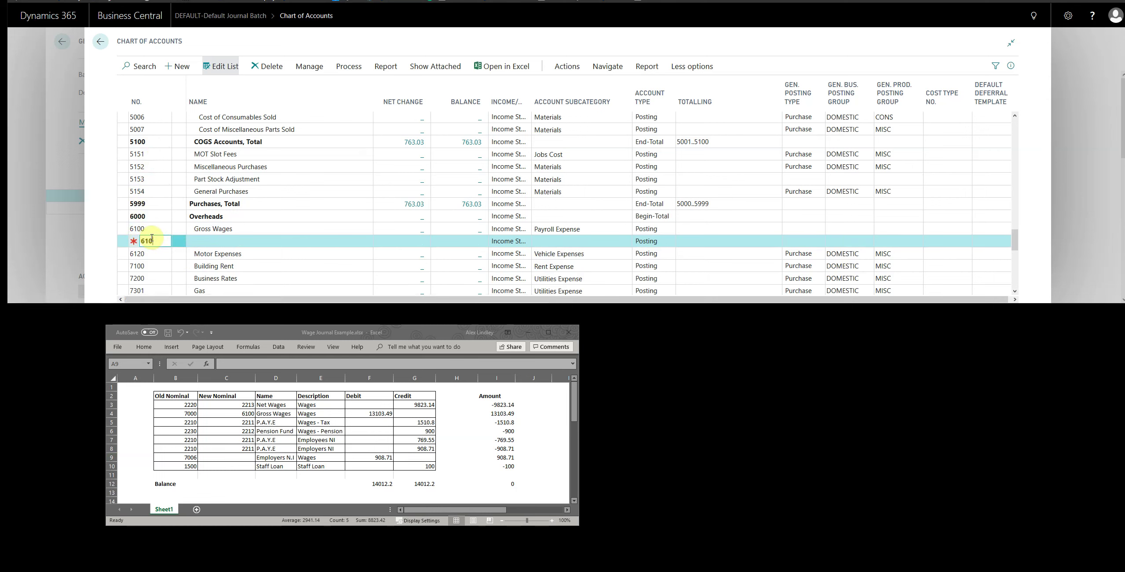
{"action": "type", "text": "6101"}
{"action": "key", "text": "Tab"}
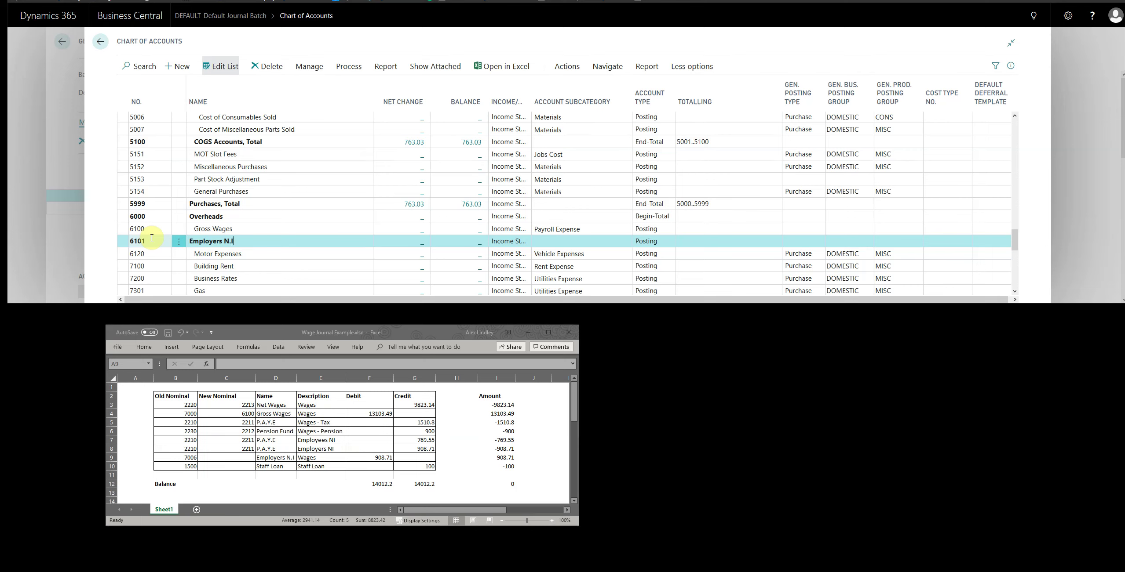
{"action": "left_click", "coordinate": [289, 228]}
{"action": "left_click", "coordinate": [269, 240]}
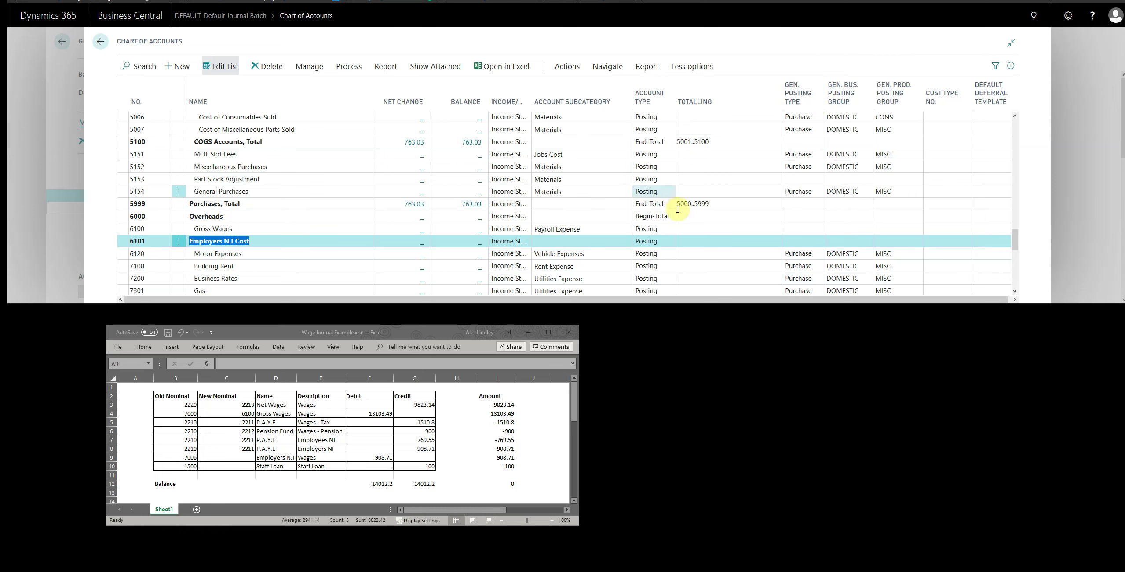
{"action": "scroll", "coordinate": [677, 231], "scroll_direction": "down", "scroll_amount": 2}
{"action": "left_click", "coordinate": [284, 176]}
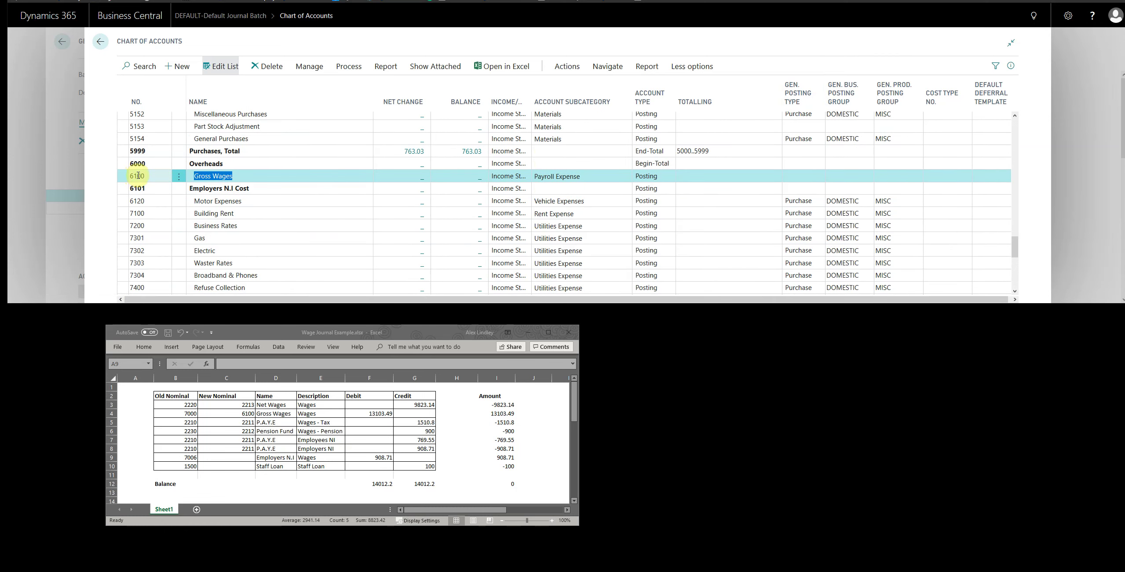
{"action": "left_click", "coordinate": [224, 188]}
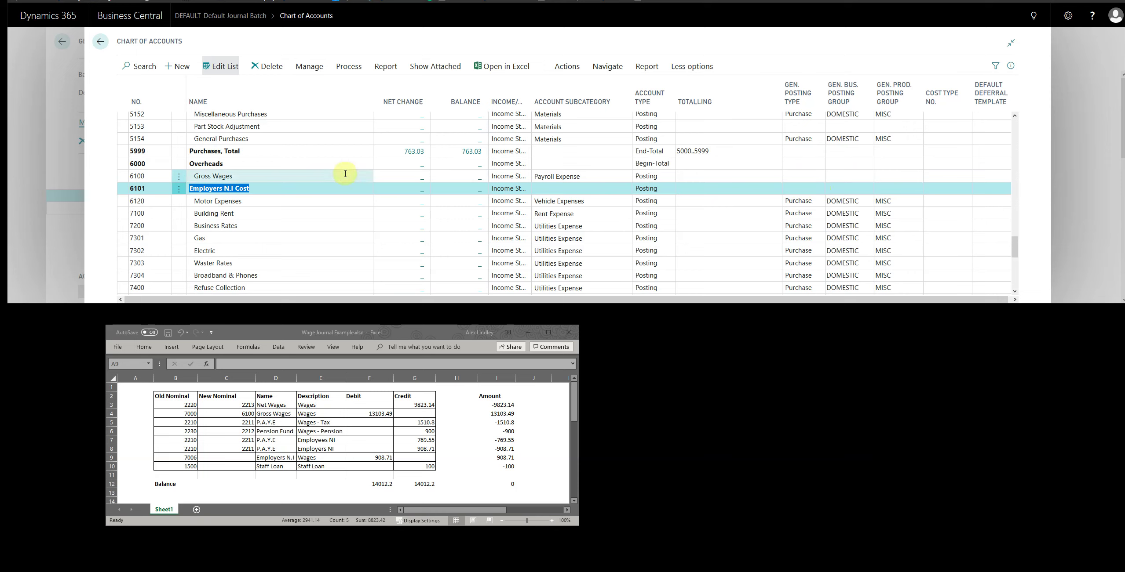
{"action": "left_click", "coordinate": [252, 188]}
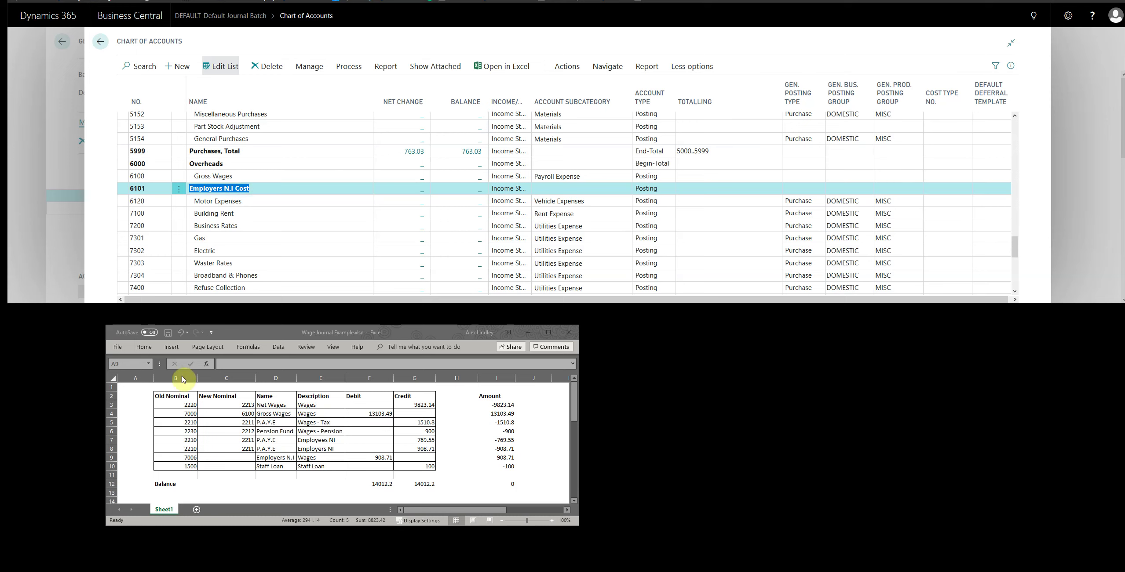
Enter 6101 as the New Nominal for the Employers N.I row in the workbook
{"action": "left_click", "coordinate": [231, 458]}
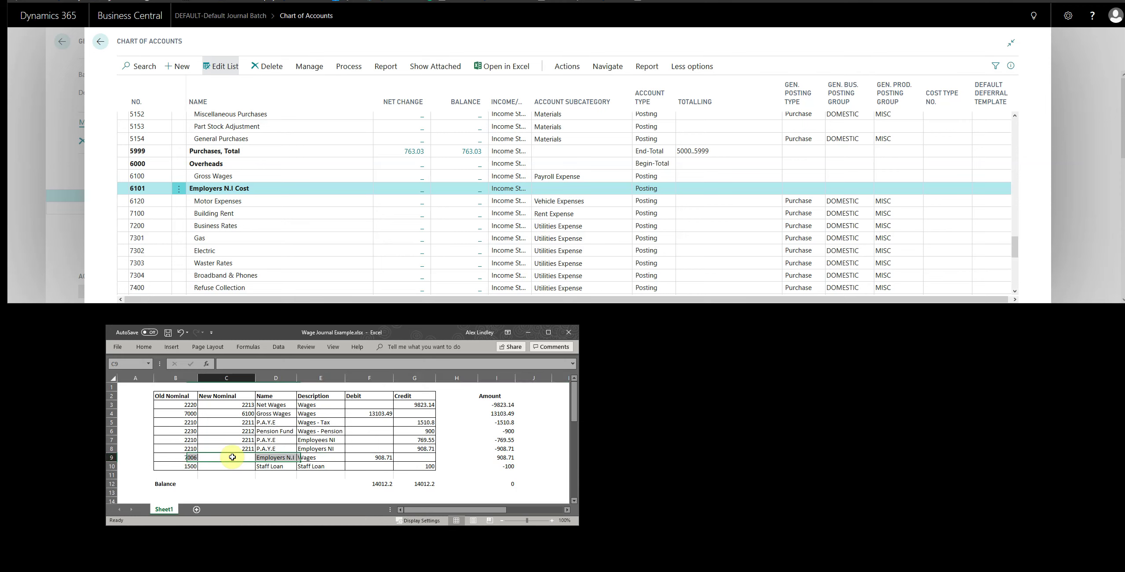
{"action": "double_click", "coordinate": [232, 458]}
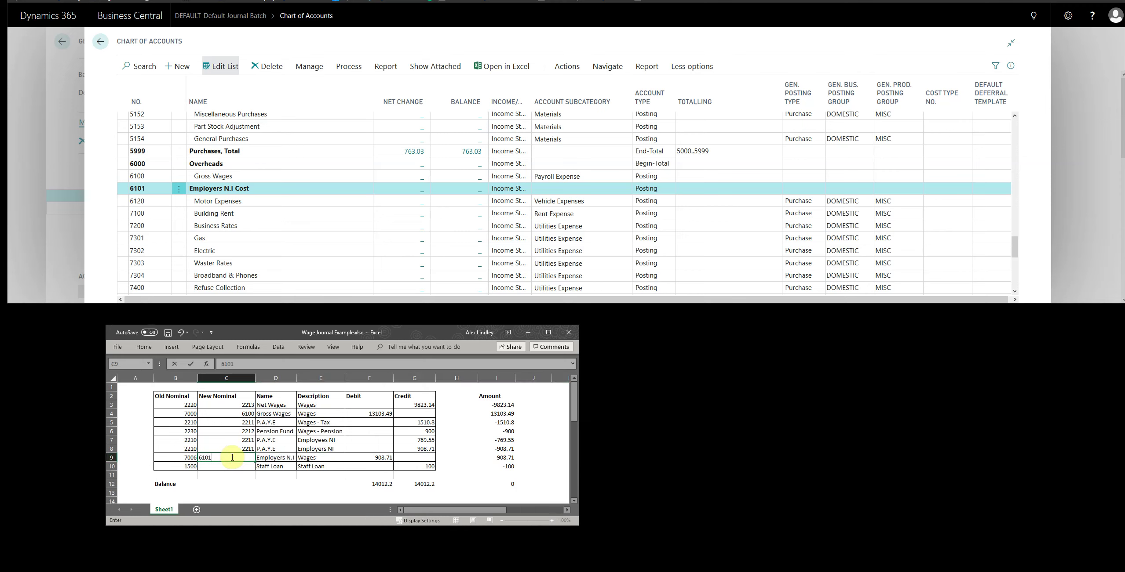
{"action": "key", "text": "Return"}
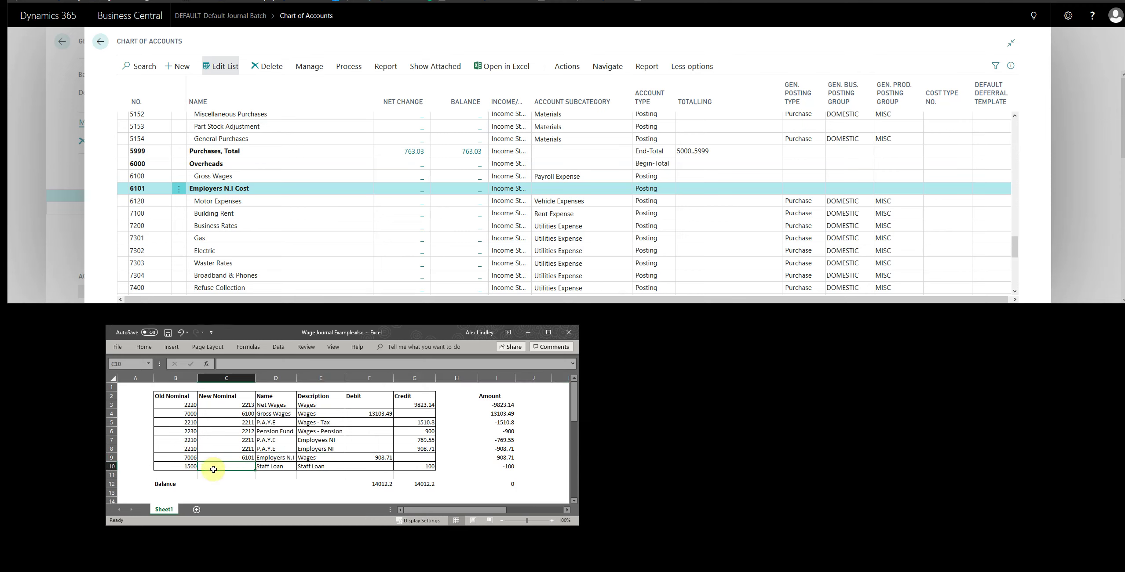
Insert account 2331 named Staff Loan Account between Loan Account and Loans, Total in the Chart of Accounts
{"action": "left_click", "coordinate": [112, 467]}
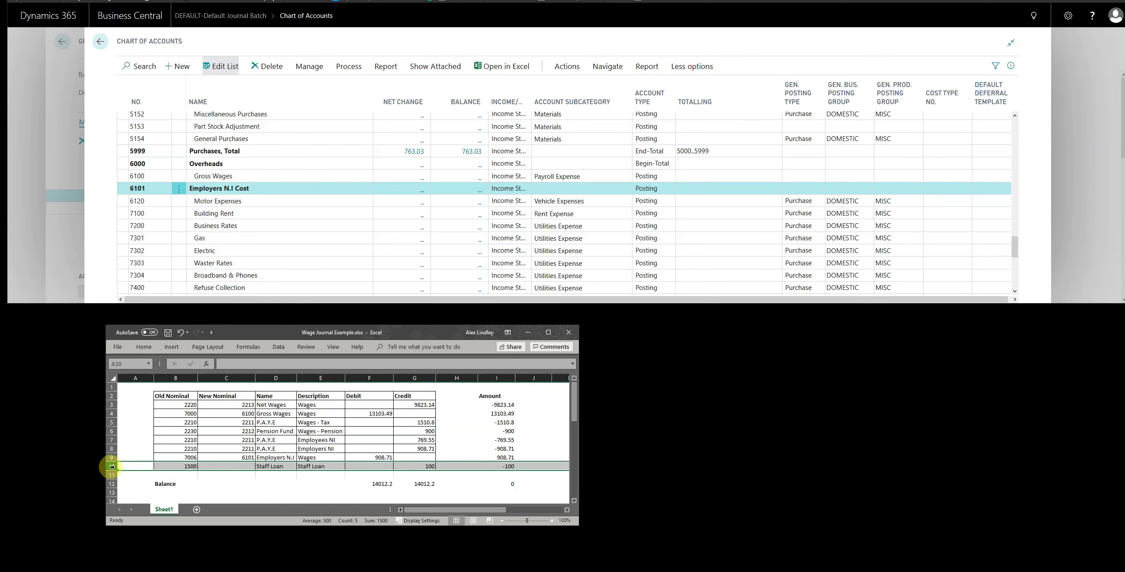
{"action": "scroll", "coordinate": [260, 206], "scroll_direction": "up", "scroll_amount": 20}
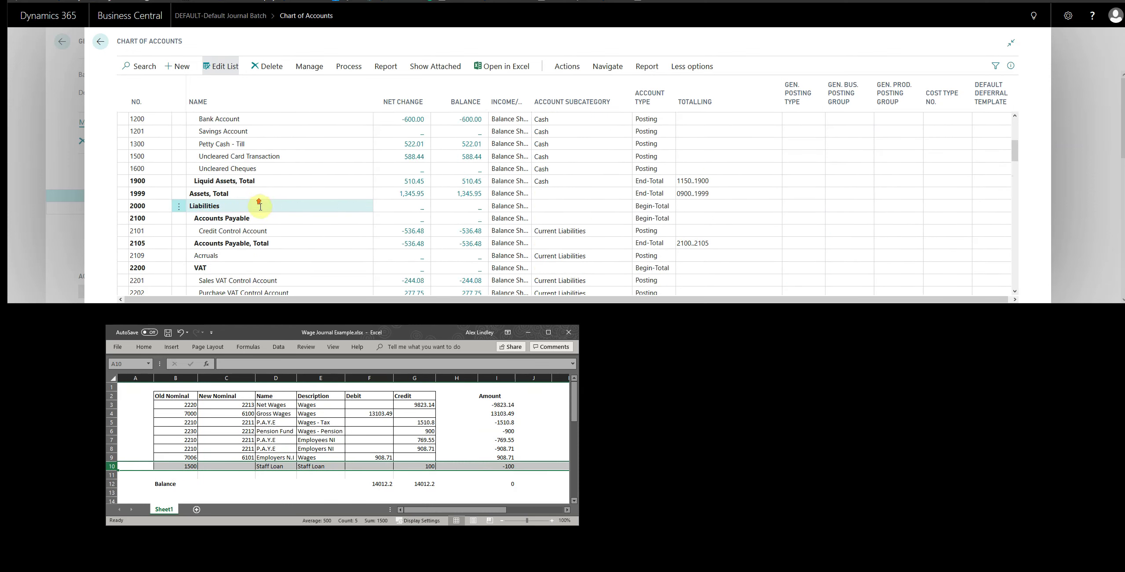
{"action": "scroll", "coordinate": [259, 206], "scroll_direction": "up", "scroll_amount": 5}
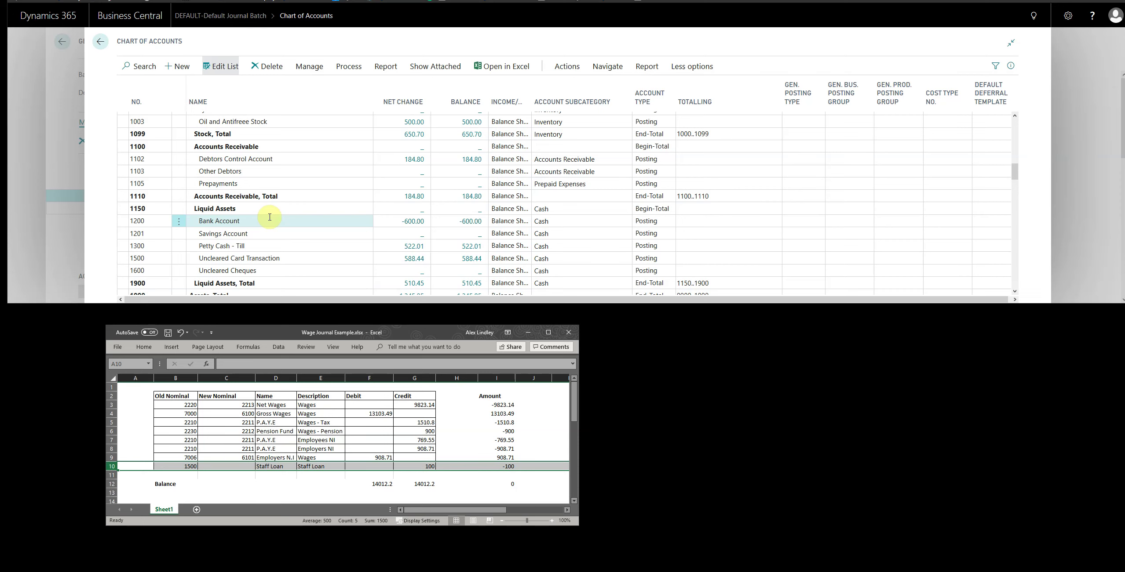
{"action": "scroll", "coordinate": [270, 217], "scroll_direction": "down", "scroll_amount": 5}
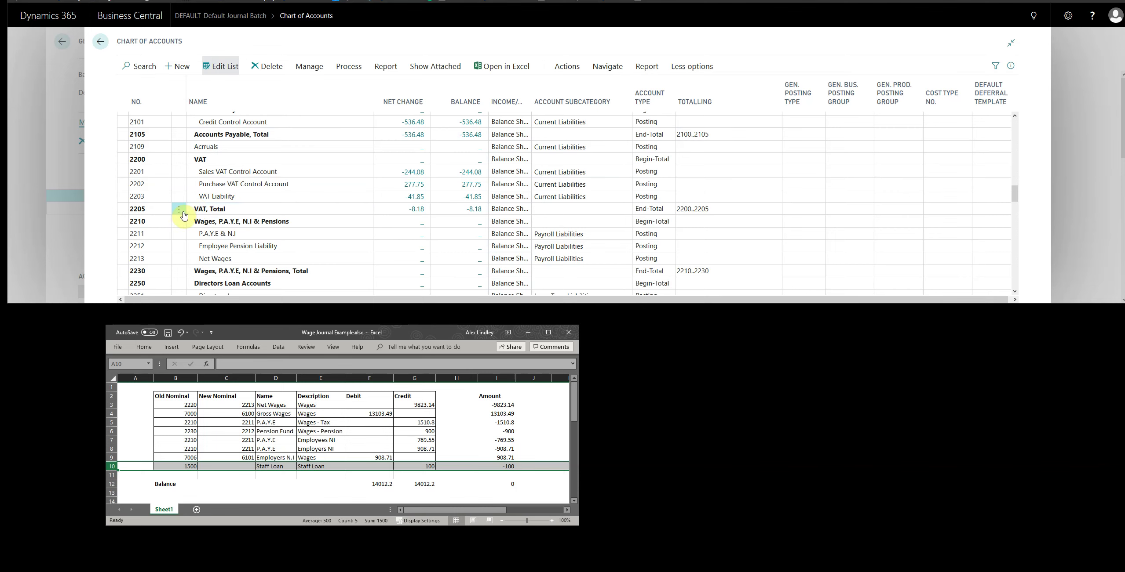
{"action": "scroll", "coordinate": [224, 227], "scroll_direction": "down", "scroll_amount": 3}
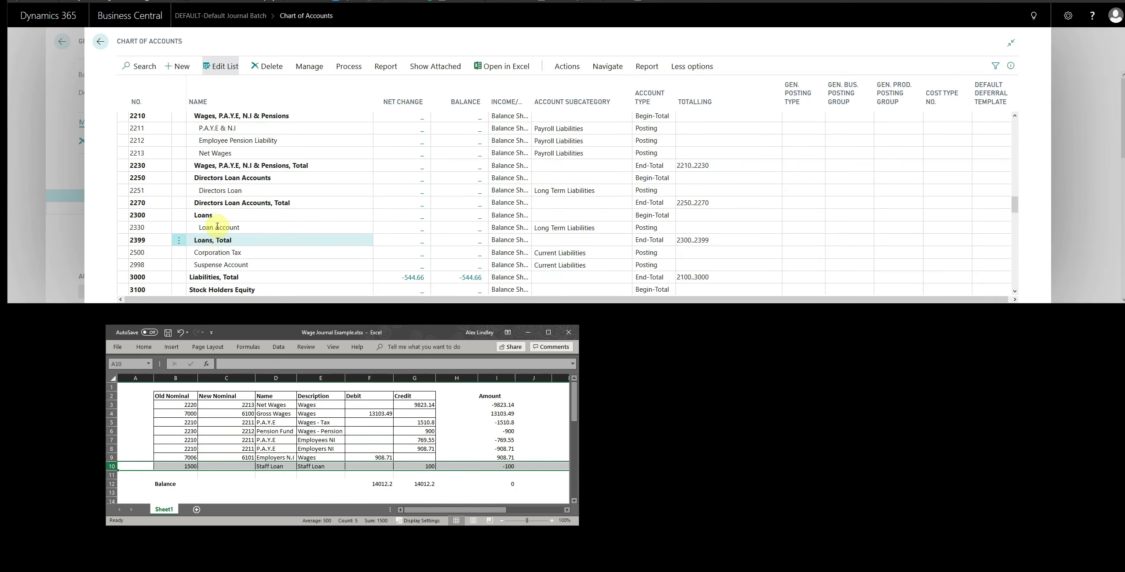
{"action": "left_click", "coordinate": [179, 241]}
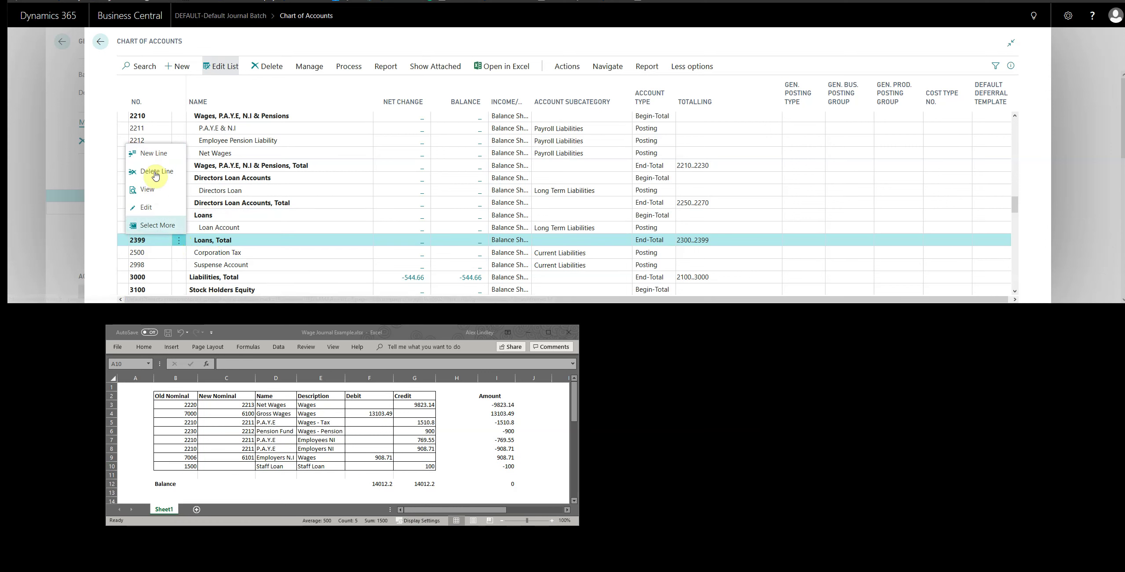
{"action": "left_click", "coordinate": [143, 233]}
{"action": "left_click", "coordinate": [144, 239]}
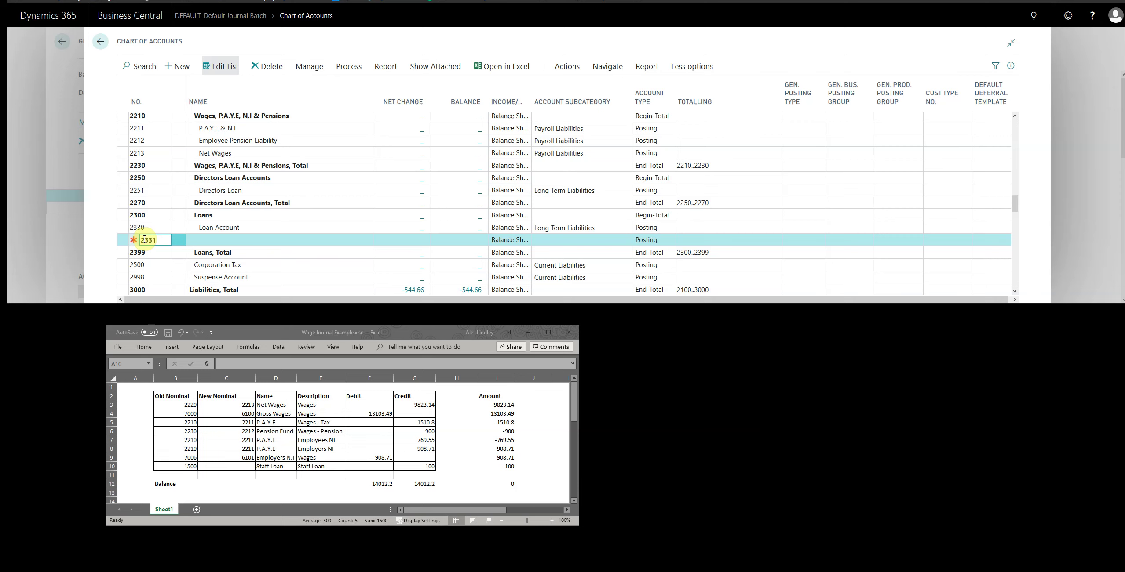
{"action": "key", "text": "Tab"}
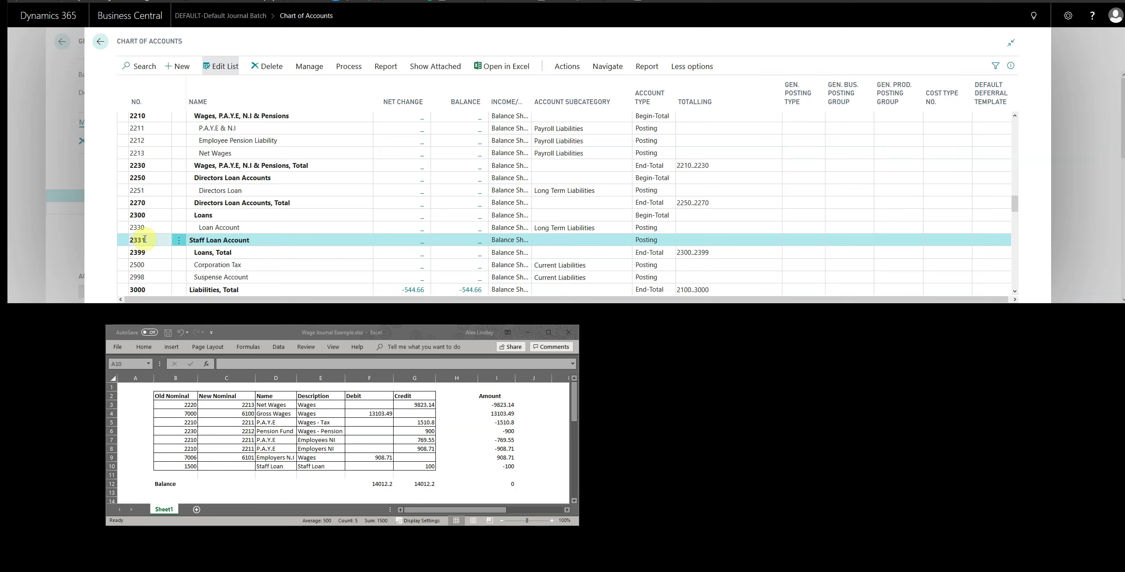
{"action": "left_click", "coordinate": [229, 240]}
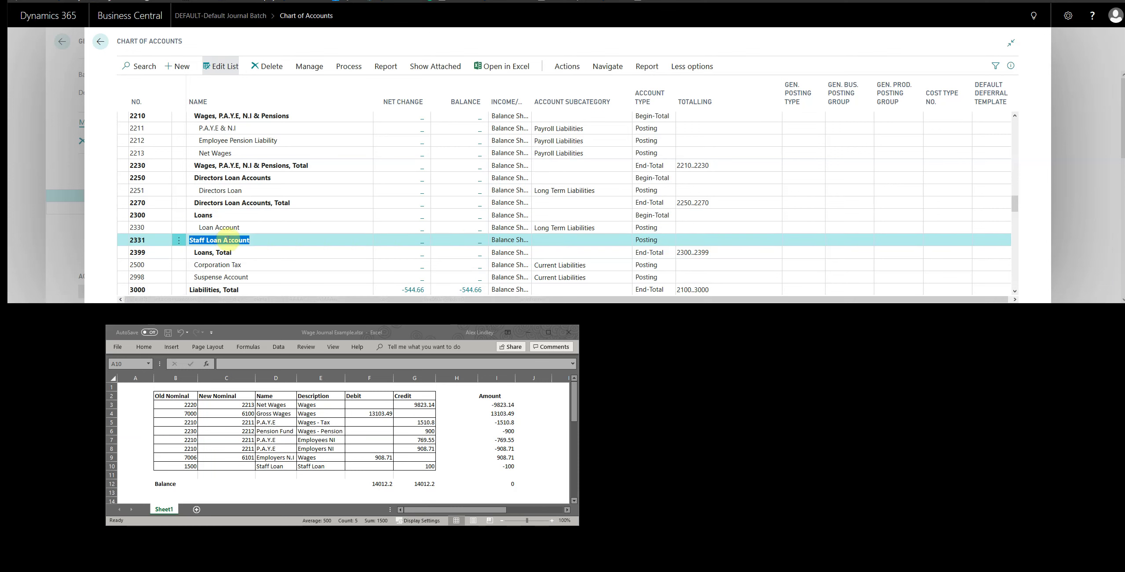
Enter 2331 as the New Nominal for the Staff Loan row in the workbook
{"action": "left_click", "coordinate": [240, 467]}
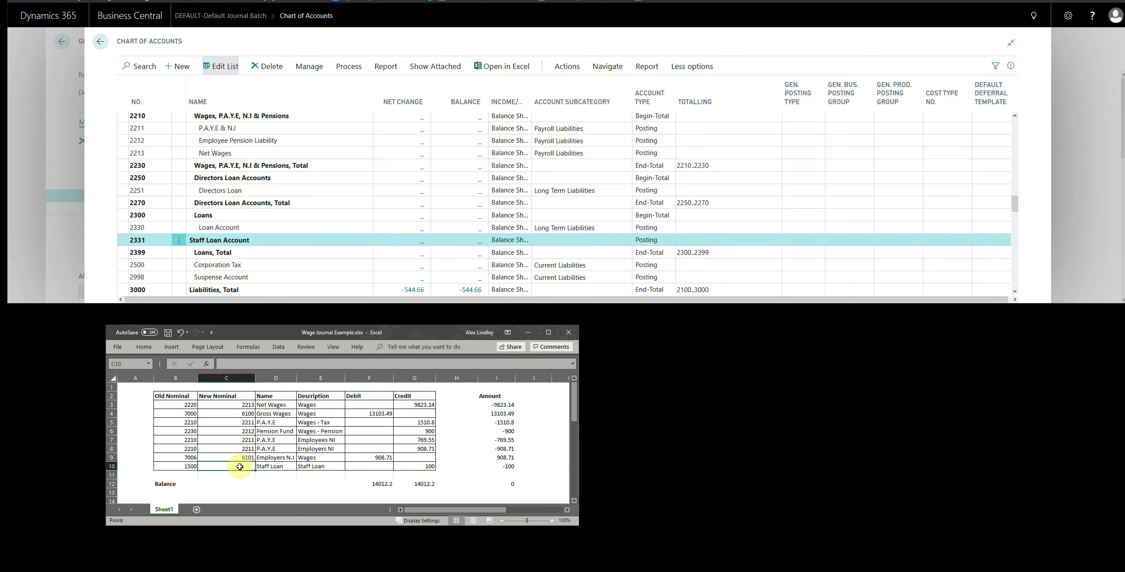
{"action": "type", "text": "2331"}
{"action": "key", "text": "Up"}
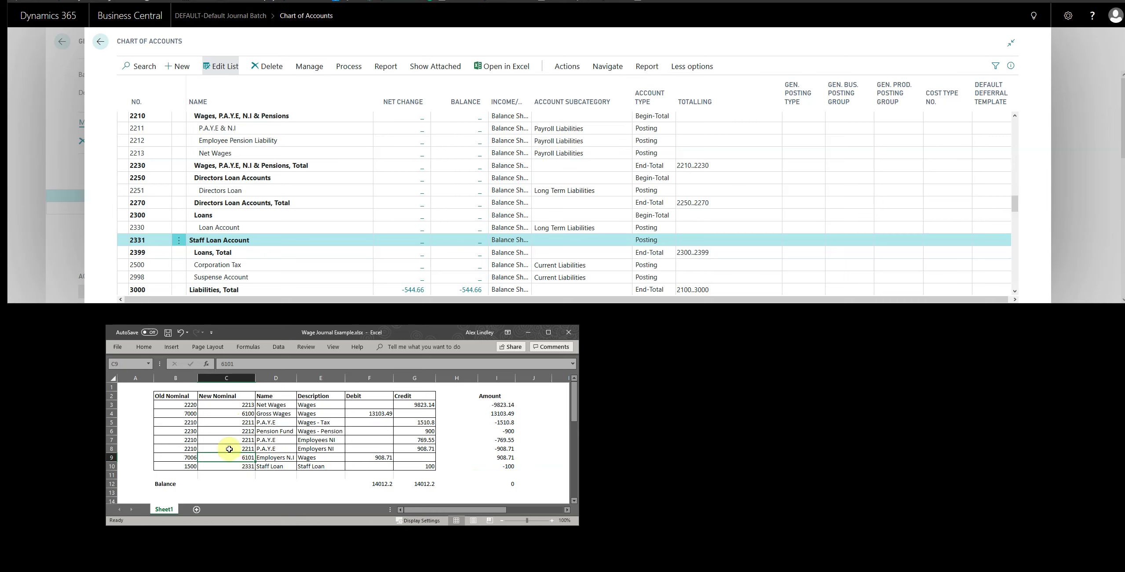
{"action": "key", "text": "Up"}
Review the completed New Nominal codes against the Old Nominal codes in the workbook
{"action": "left_click_drag", "start_coordinate": [233, 407], "coordinate": [229, 467]}
{"action": "left_click_drag", "start_coordinate": [174, 406], "coordinate": [173, 470]}
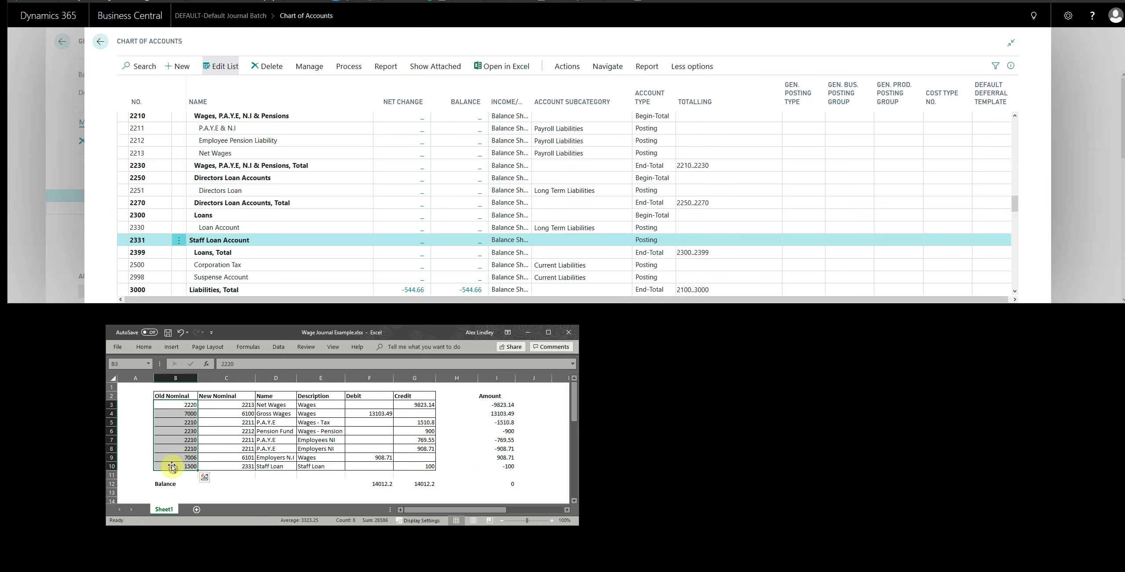
{"action": "left_click", "coordinate": [222, 379]}
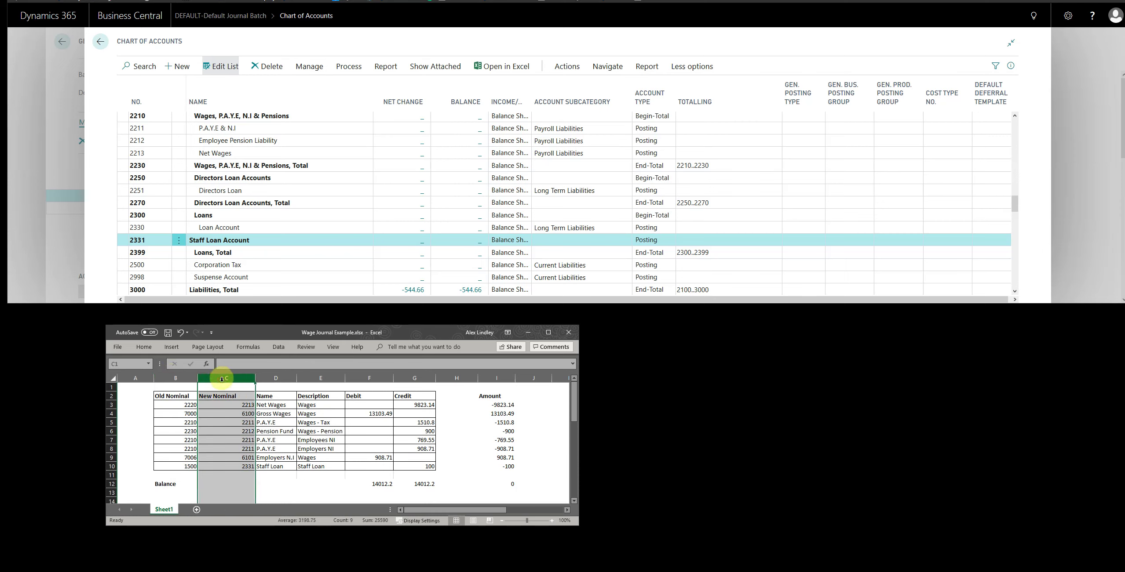